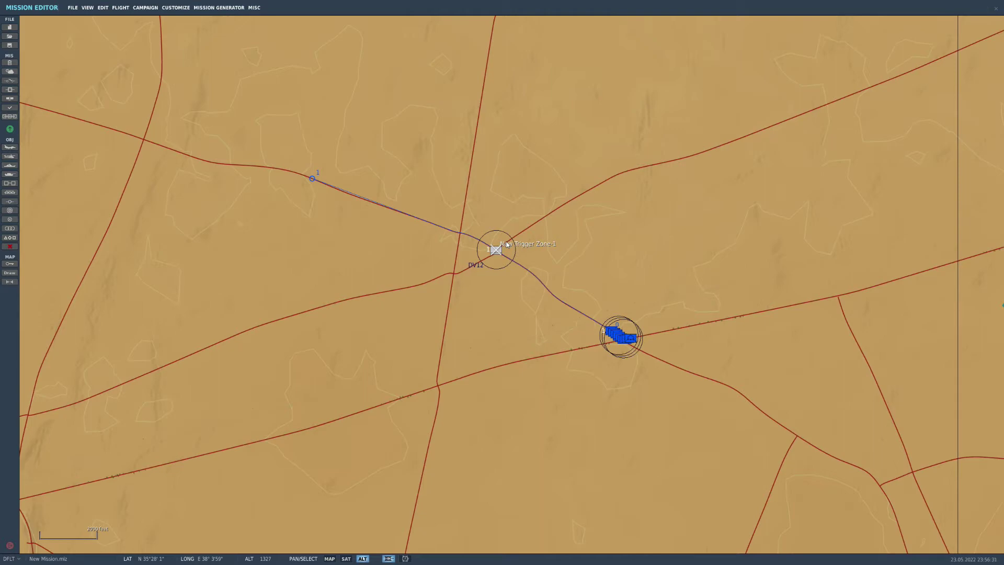
# Examine New Trigger Zone-1 around the vehicle beside the crossroads, its settings, and the convoy route passing through it
pyautogui.scroll(5, 502, 247)
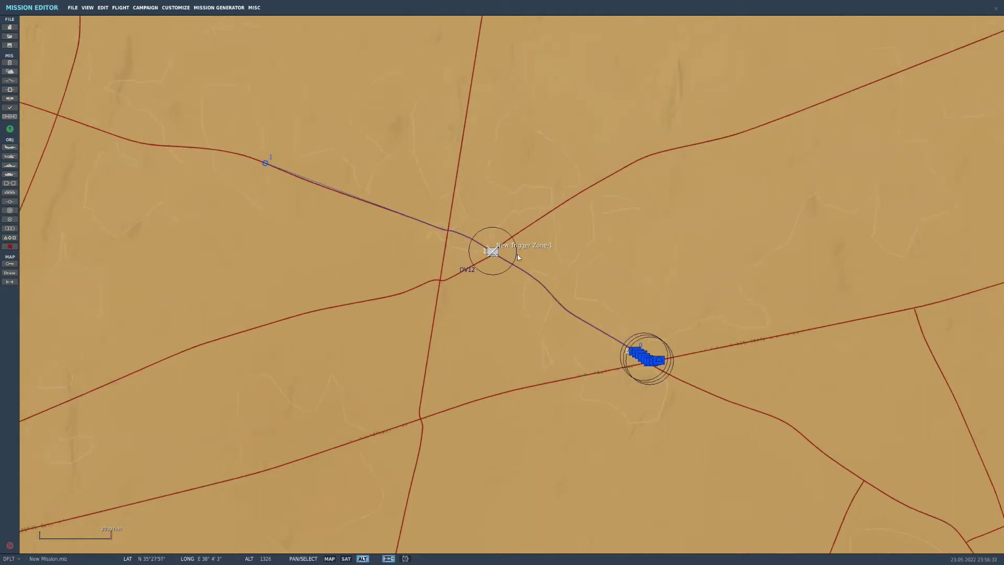
pyautogui.scroll(8, 482, 247)
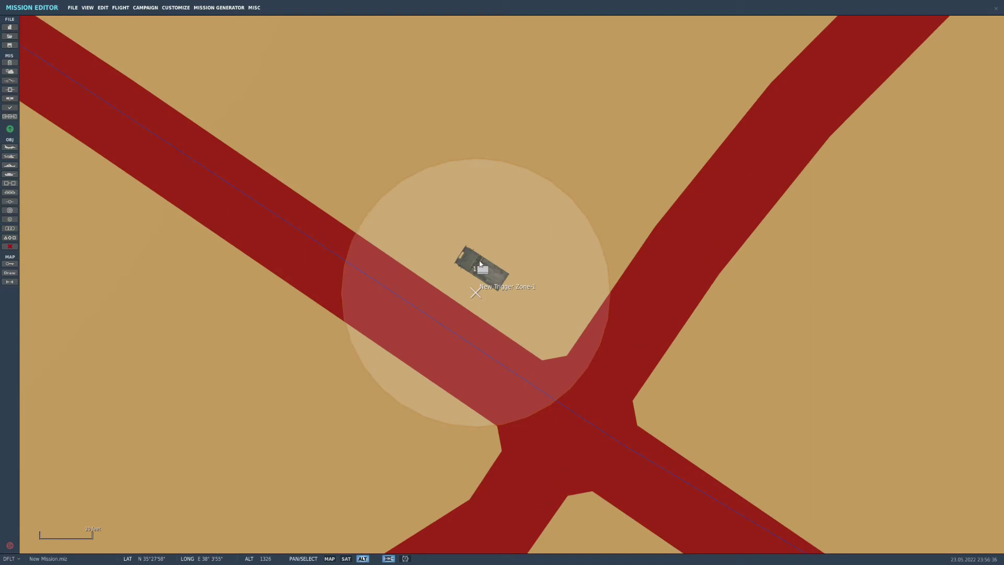
pyautogui.scroll(-10, 481, 264)
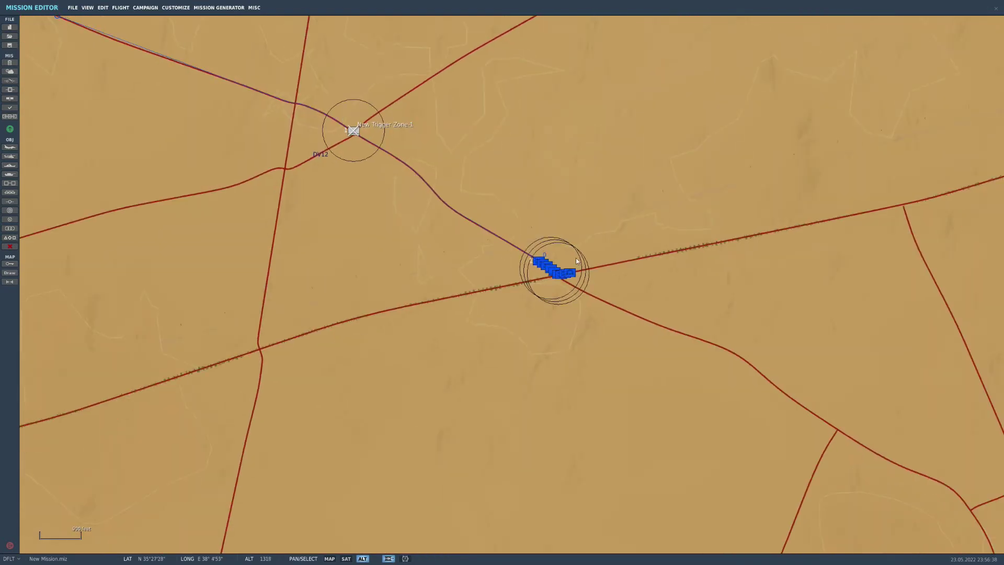
pyautogui.scroll(-2, 579, 273)
pyautogui.scroll(7, 497, 220)
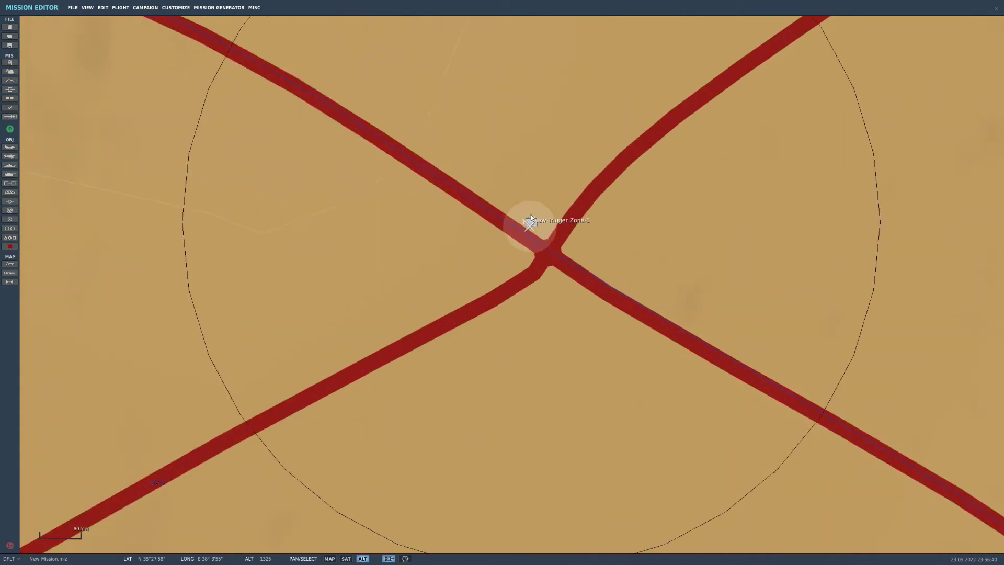
pyautogui.scroll(3, 531, 217)
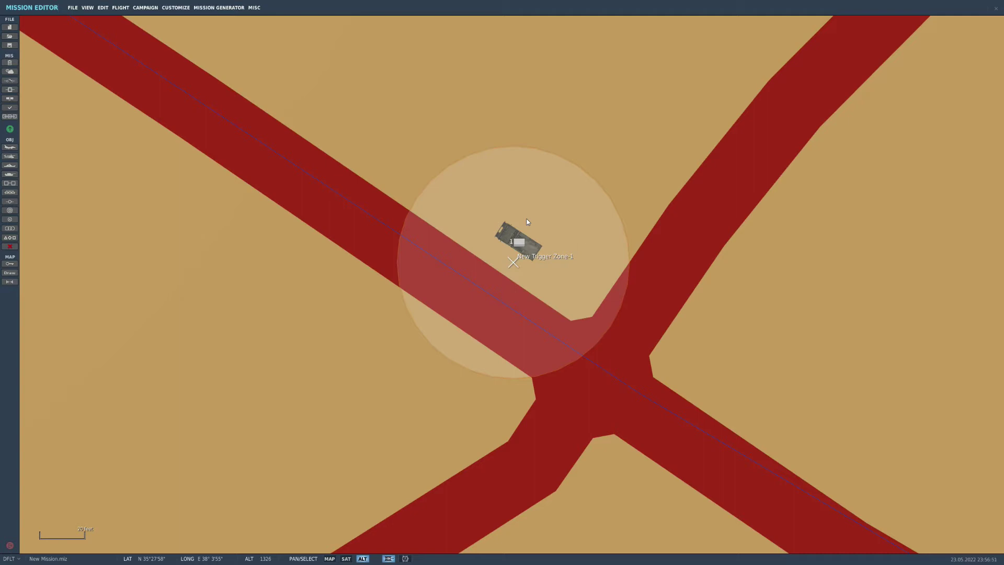
pyautogui.click(516, 266)
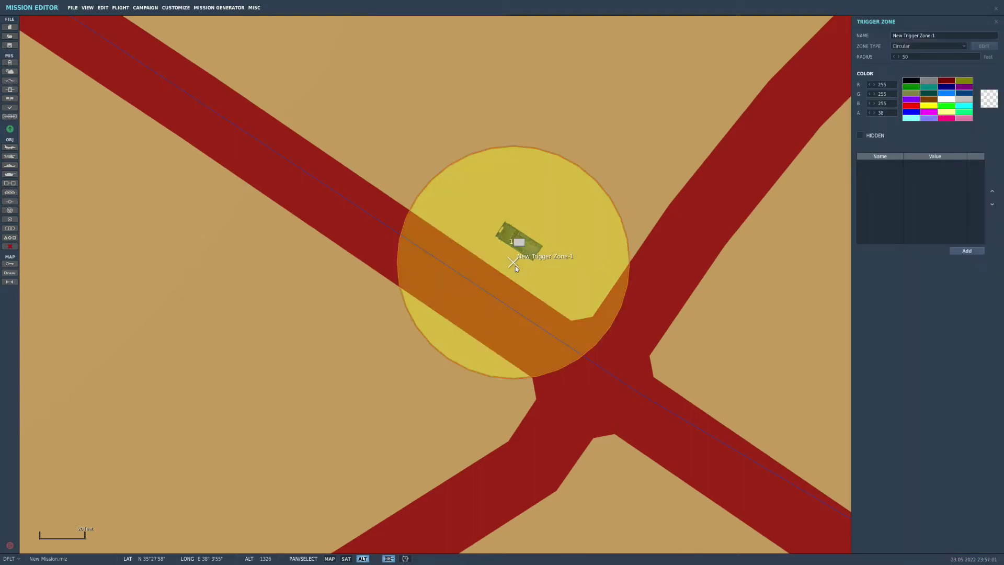
pyautogui.scroll(-5, 413, 152)
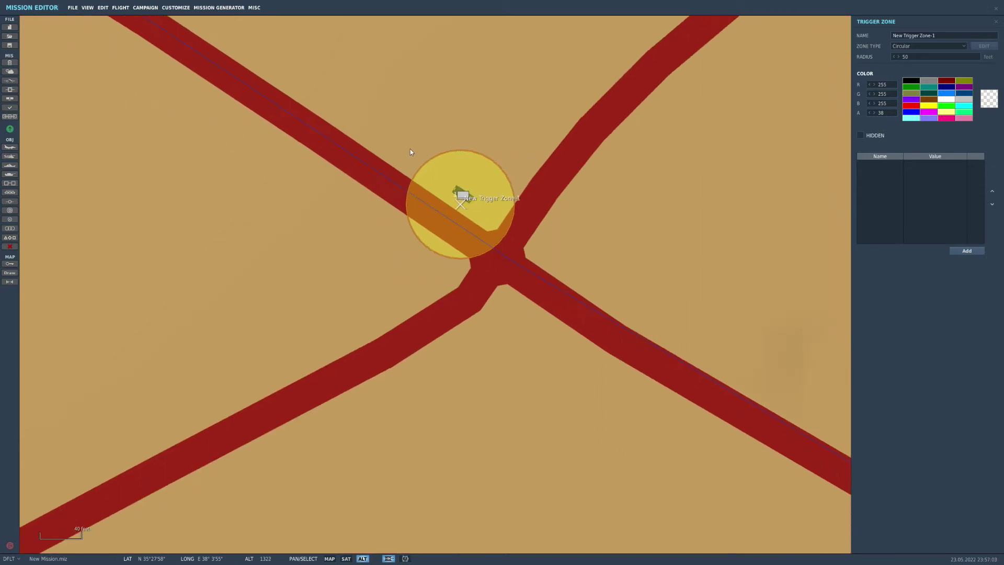
pyautogui.scroll(3, 411, 151)
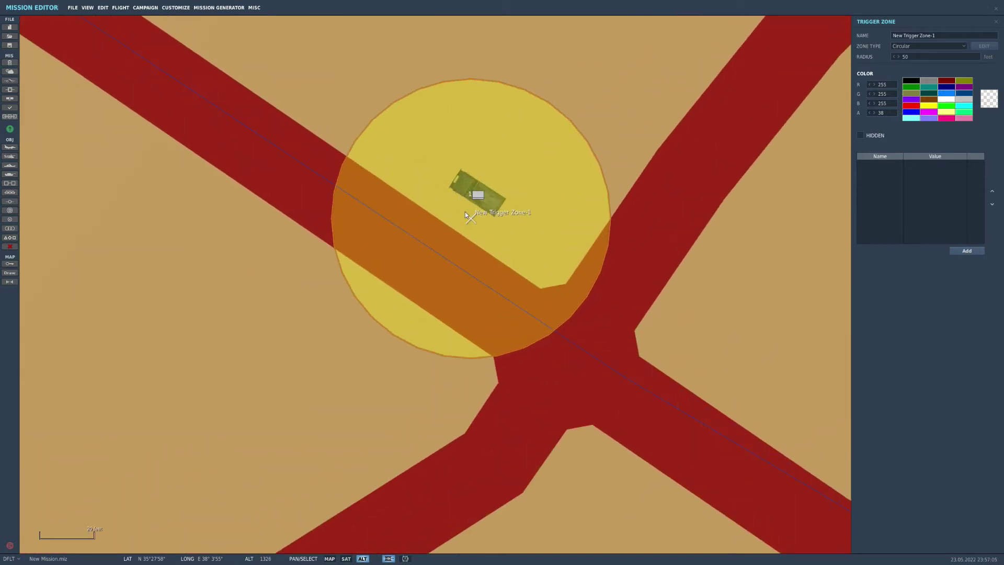
pyautogui.scroll(-2, 463, 214)
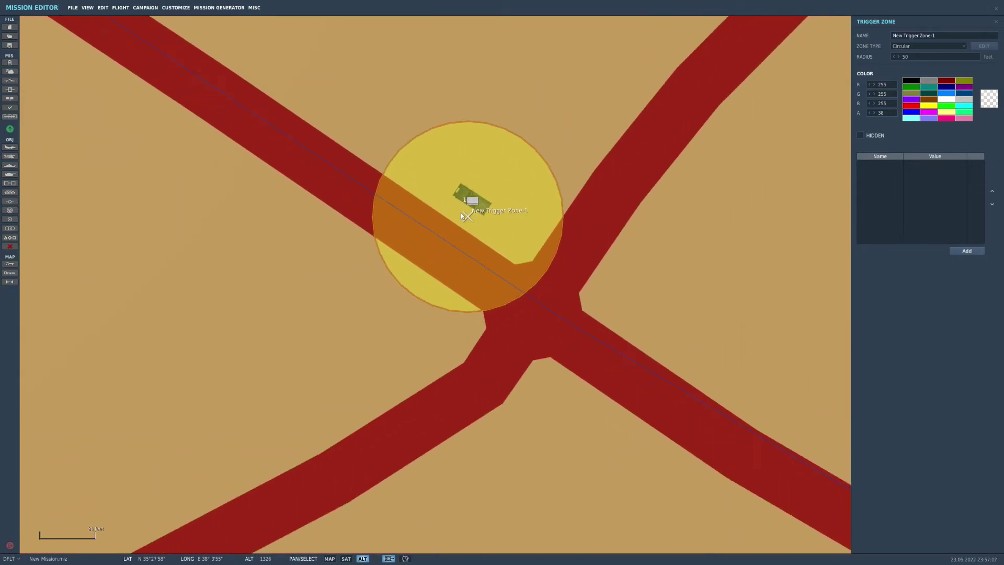
pyautogui.scroll(-7, 438, 188)
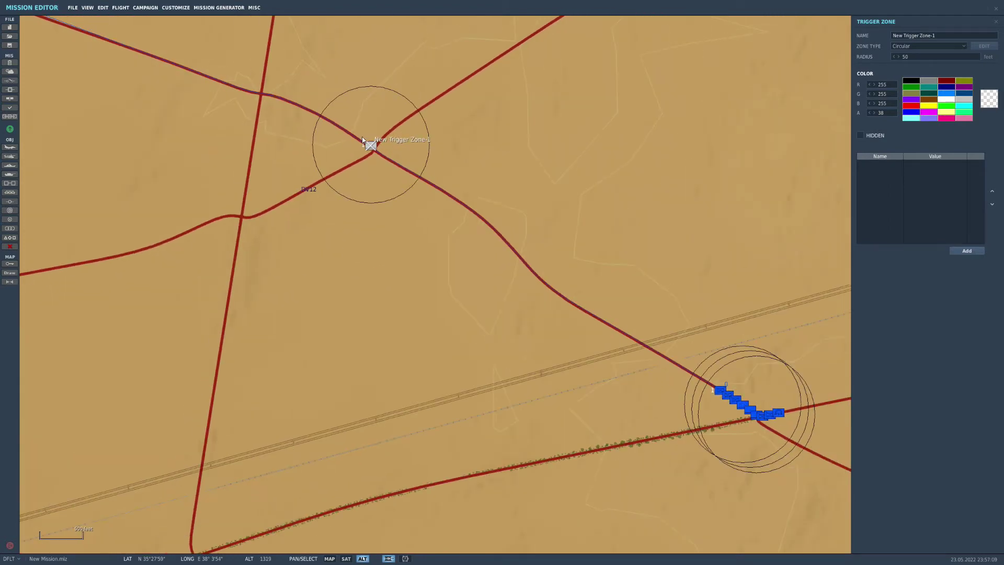
pyautogui.scroll(7, 397, 162)
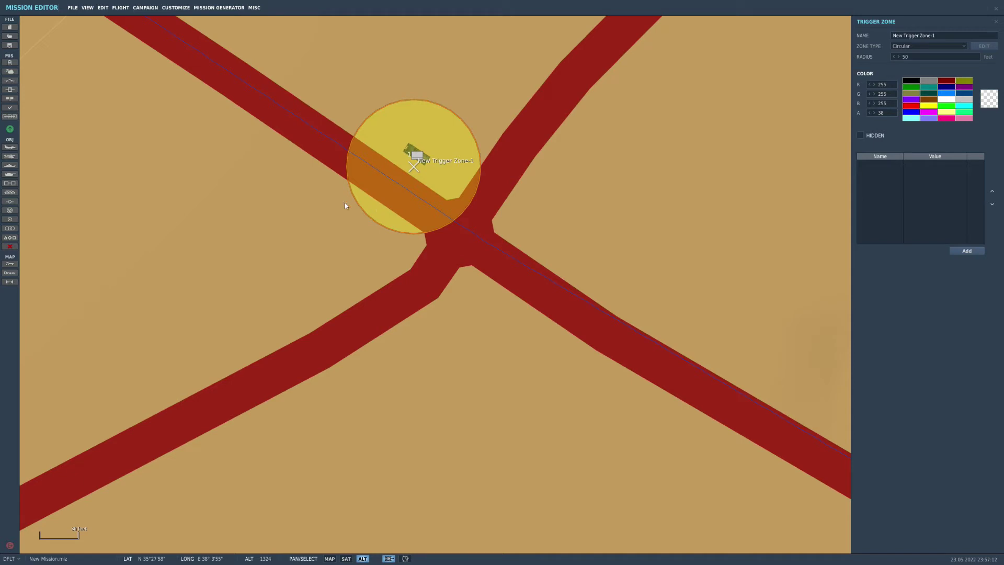
pyautogui.click(257, 227)
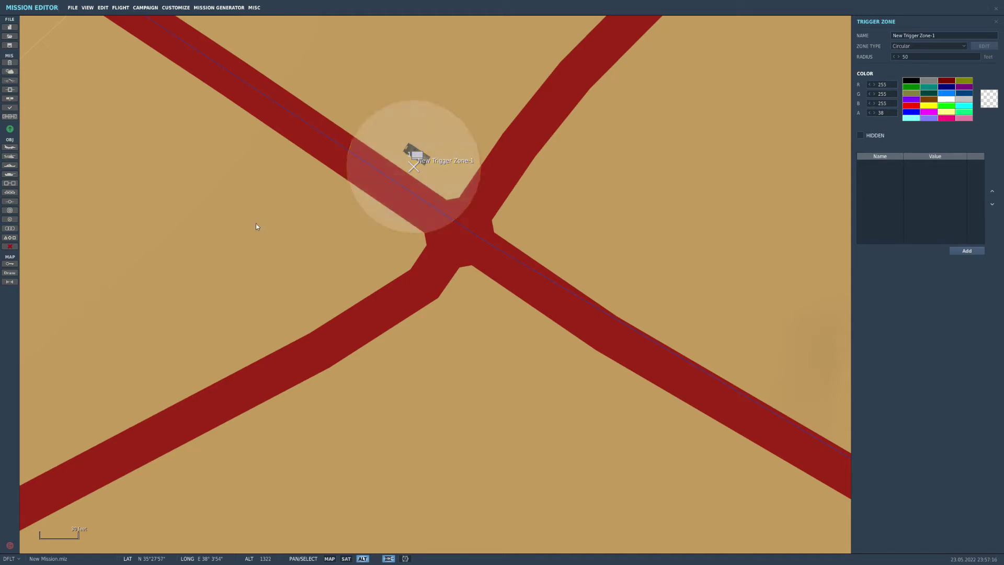
# Create a once-only trigger with the condition Part of Group in Zone for group Ground-2 and New Trigger Zone-1
pyautogui.click(11, 82)
pyautogui.click(552, 207)
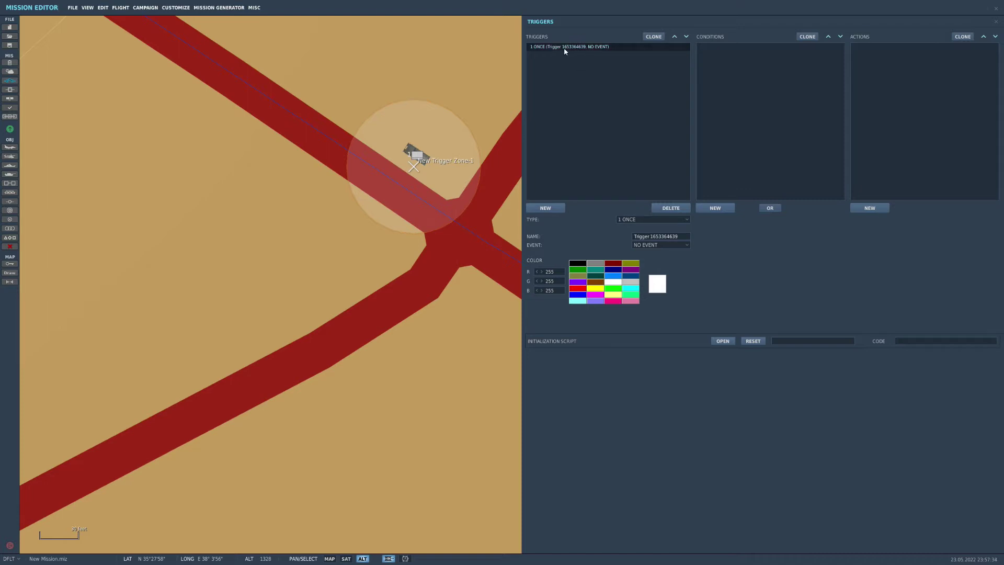
pyautogui.click(716, 208)
pyautogui.click(808, 220)
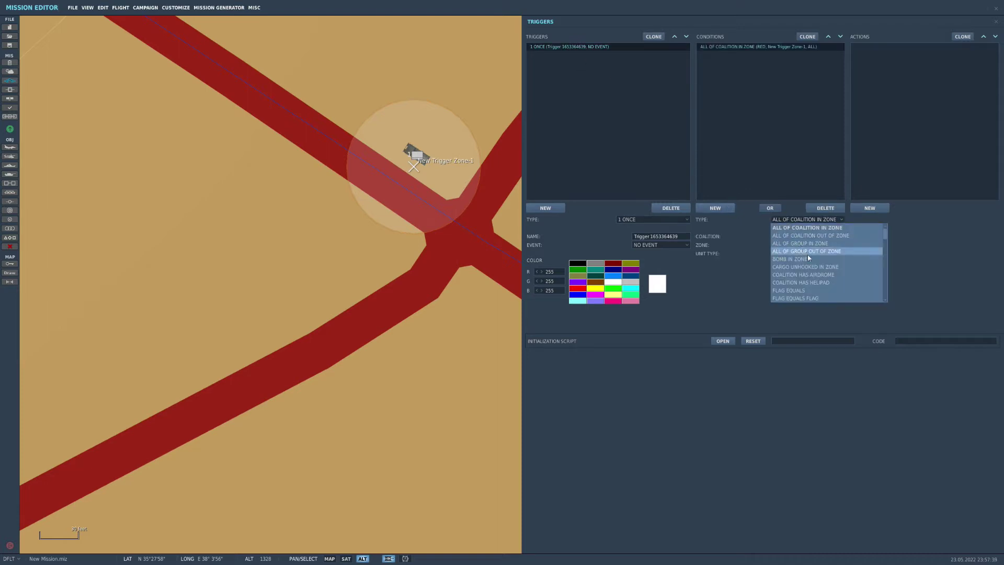
pyautogui.scroll(-8, 811, 252)
pyautogui.scroll(-3, 812, 260)
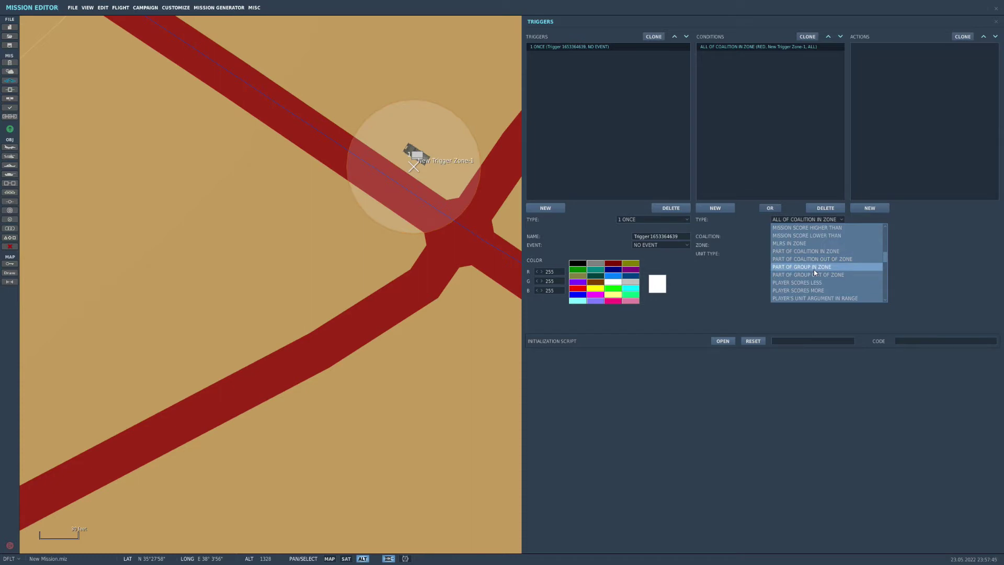
pyautogui.click(814, 269)
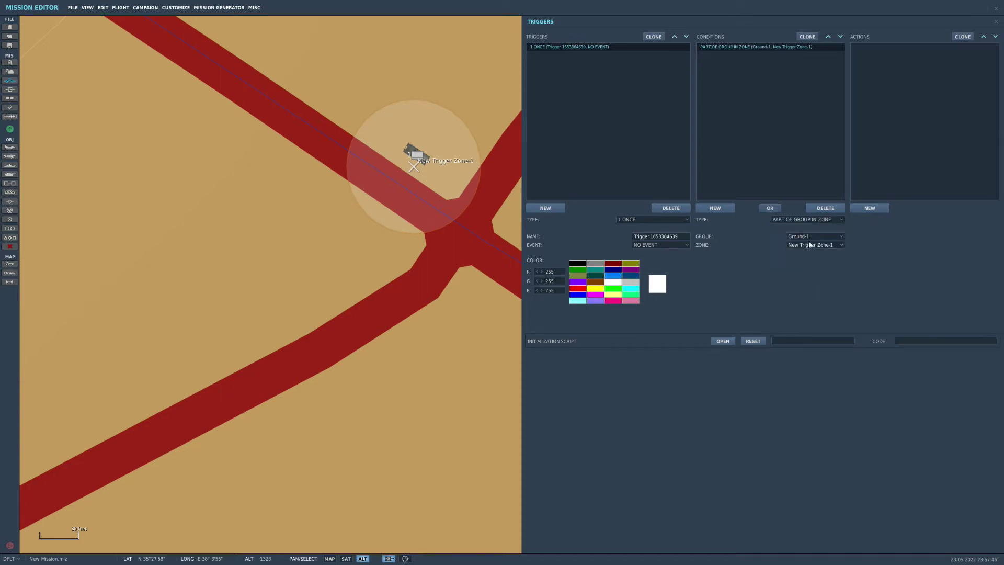
pyautogui.click(811, 236)
pyautogui.click(815, 253)
# Add a Flag Set Random Value action for flag 1 with a minimum of 1 and a maximum of 2
pyautogui.click(866, 208)
pyautogui.click(904, 221)
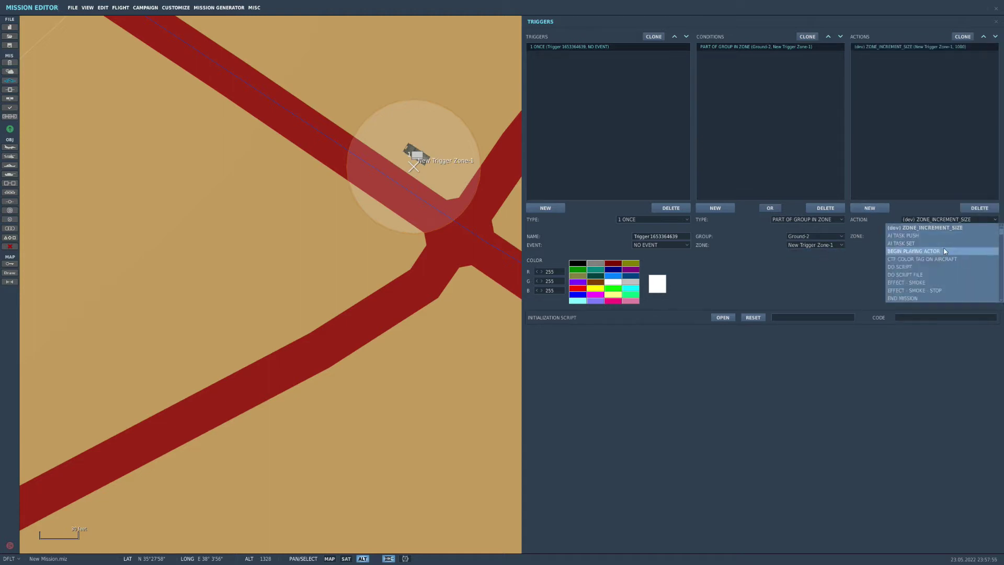
pyautogui.scroll(-3, 946, 252)
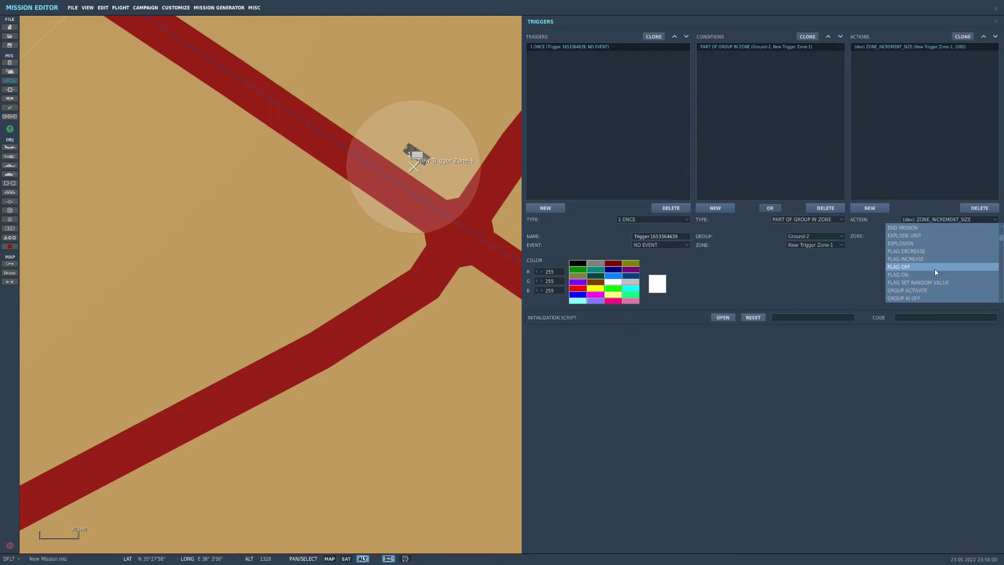
pyautogui.click(936, 283)
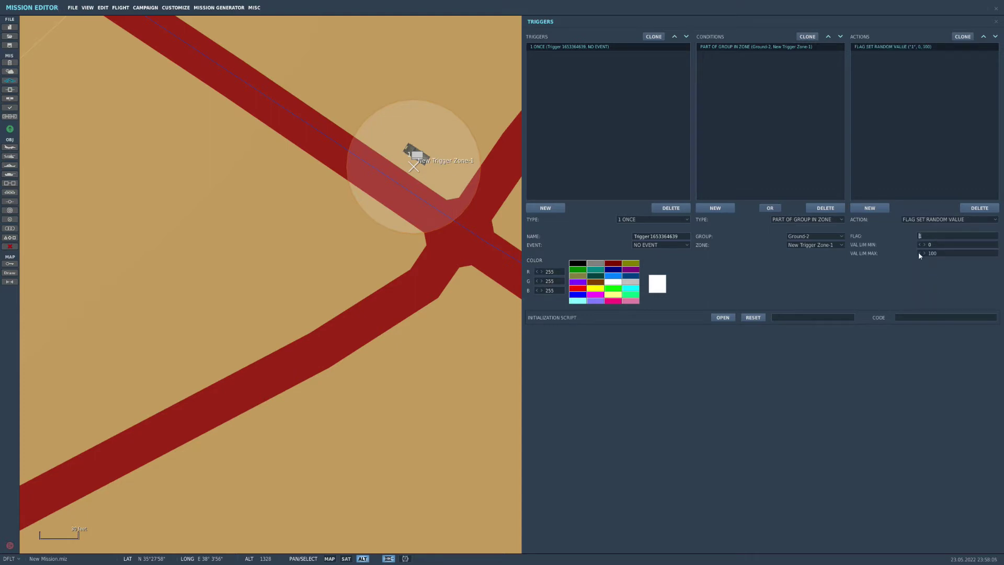
pyautogui.click(923, 246)
pyautogui.write('2')
# Create a second once-only trigger with the condition Flag Equals, using flag 1 and value 1
pyautogui.click(559, 210)
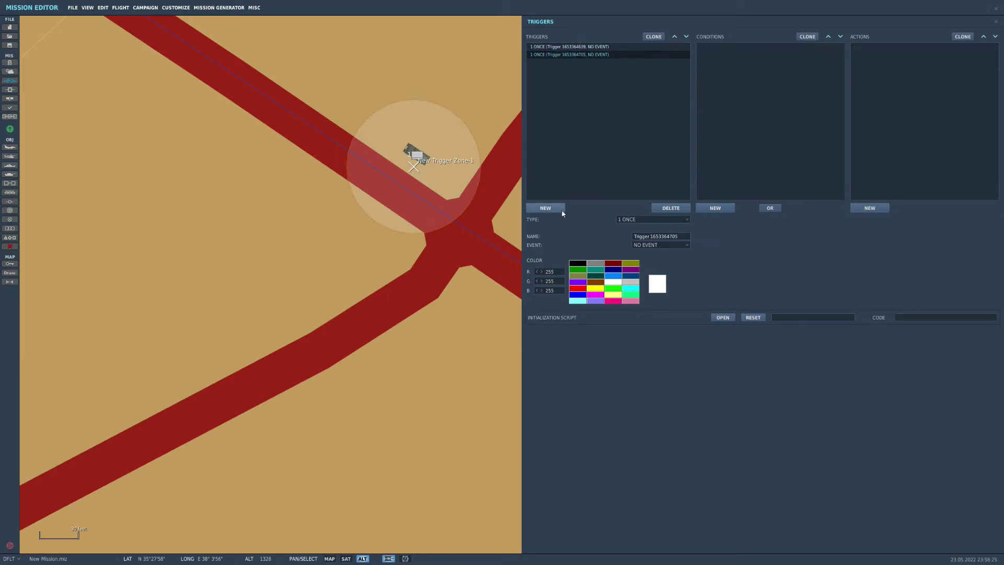
pyautogui.click(716, 208)
pyautogui.click(782, 220)
pyautogui.scroll(-3, 804, 268)
pyautogui.click(804, 243)
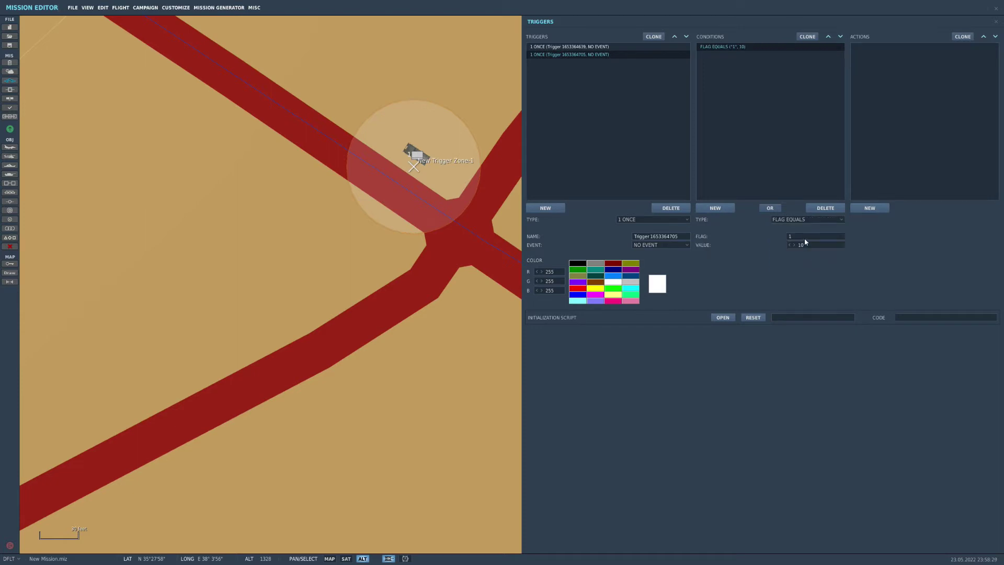
pyautogui.click(806, 245)
# Add an Explode Unit action to the second trigger for unit Ground-1-1 with a volume of 682
pyautogui.click(883, 207)
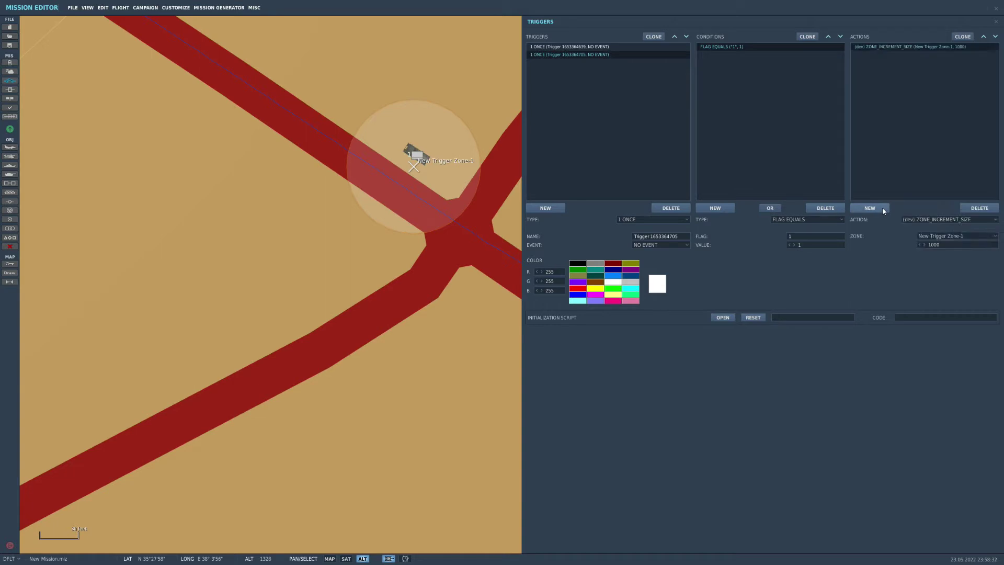
pyautogui.click(908, 220)
pyautogui.scroll(-2, 931, 272)
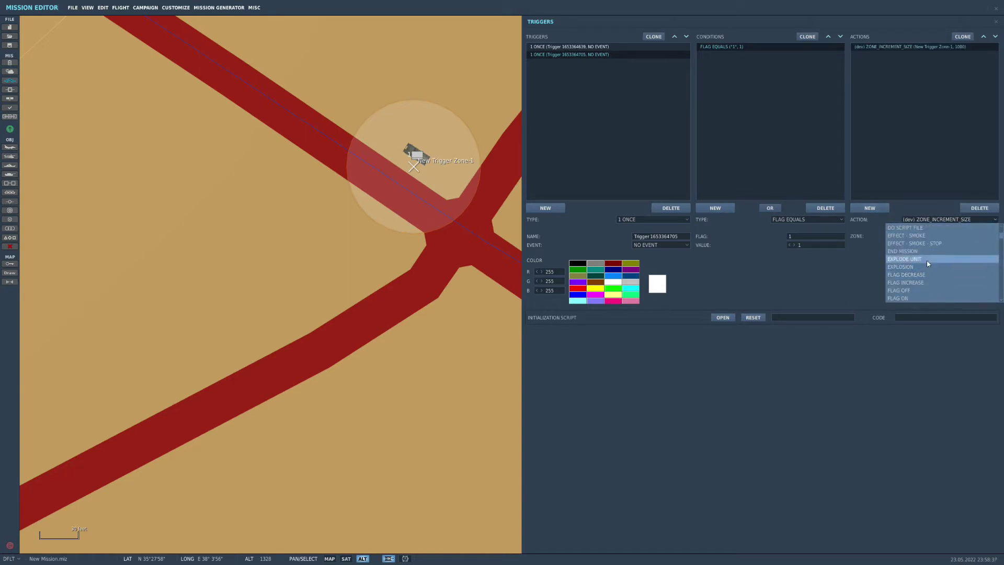
pyautogui.click(926, 258)
pyautogui.click(942, 236)
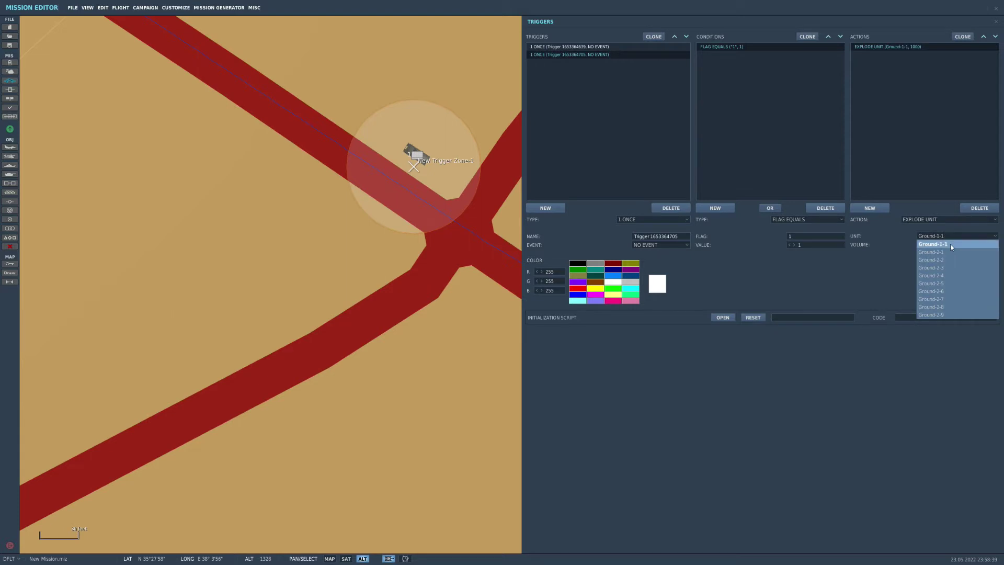
pyautogui.click(950, 244)
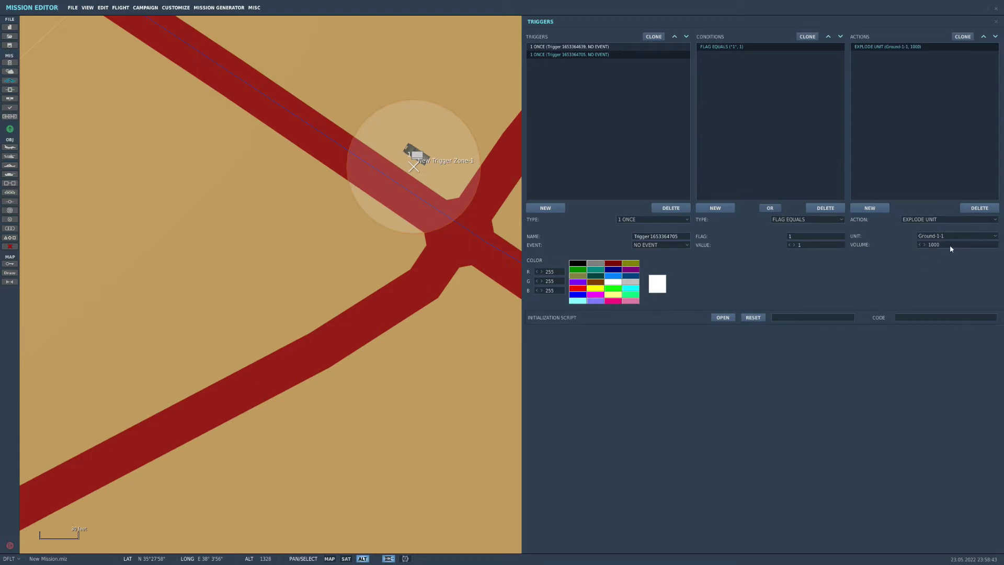
pyautogui.write('68')
pyautogui.click(559, 208)
pyautogui.click(718, 209)
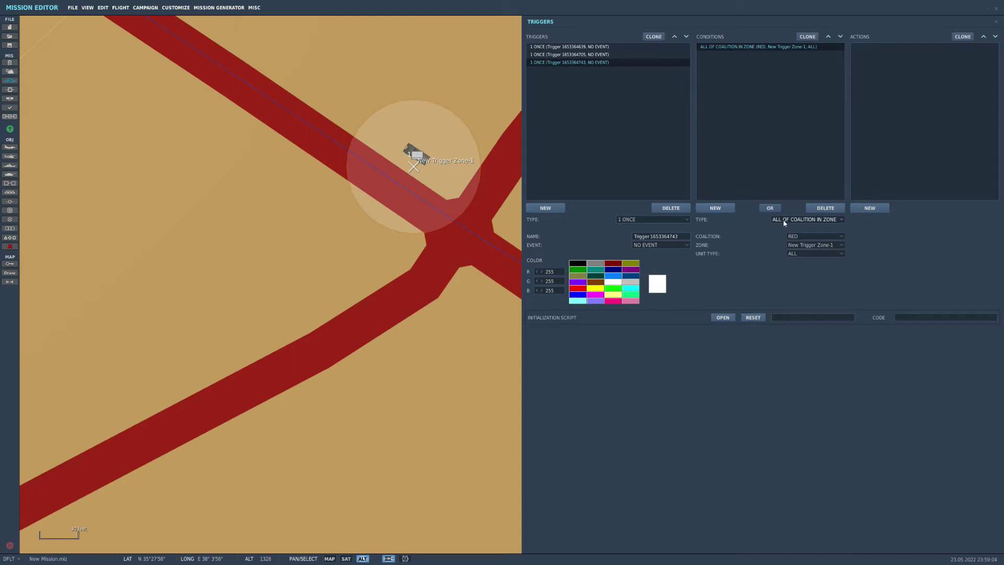
pyautogui.click(782, 219)
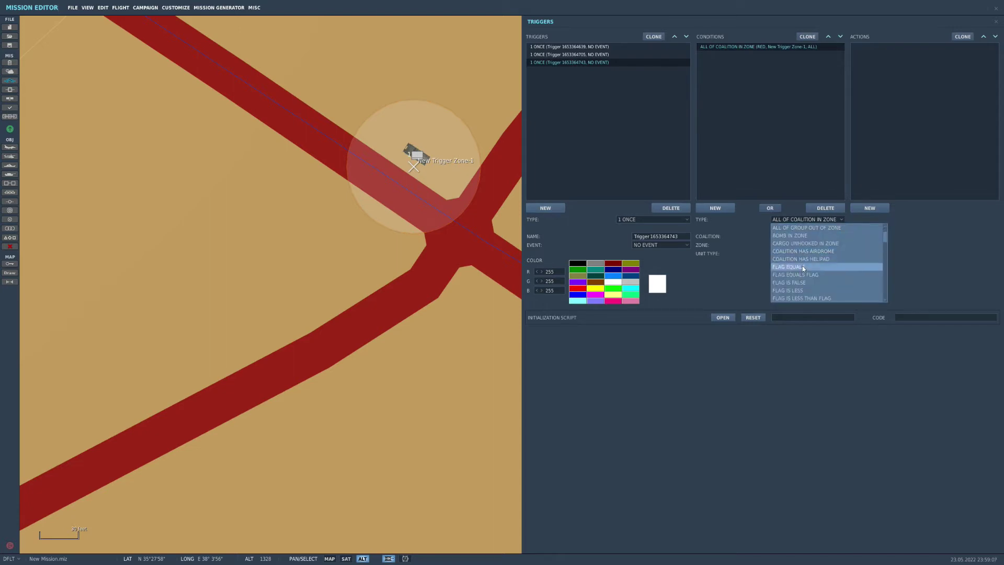
pyautogui.click(803, 267)
pyautogui.click(798, 245)
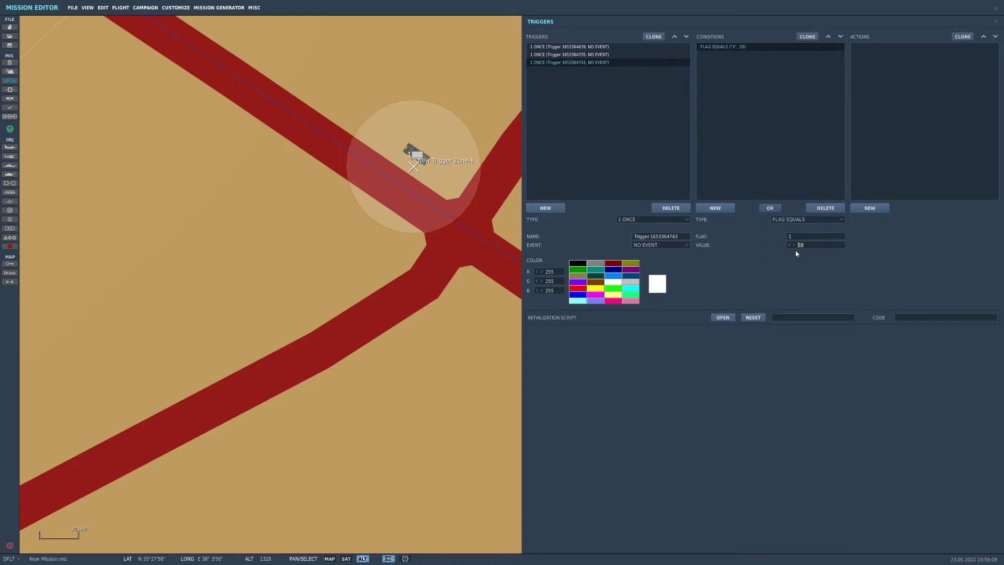
pyautogui.press('Delete')
pyautogui.press('Delete')
pyautogui.write('2')
pyautogui.click(869, 208)
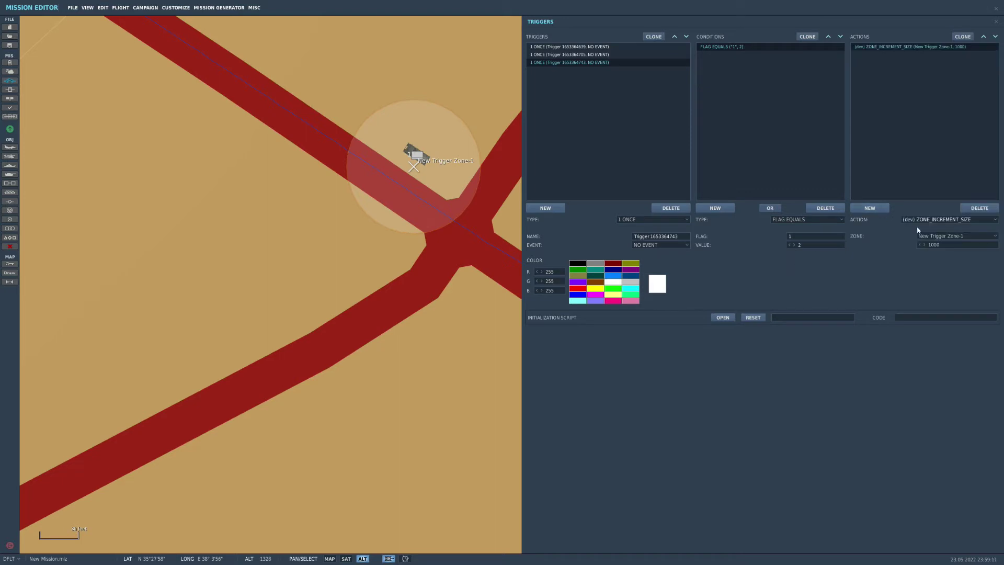
pyautogui.click(935, 219)
pyautogui.scroll(-2, 924, 269)
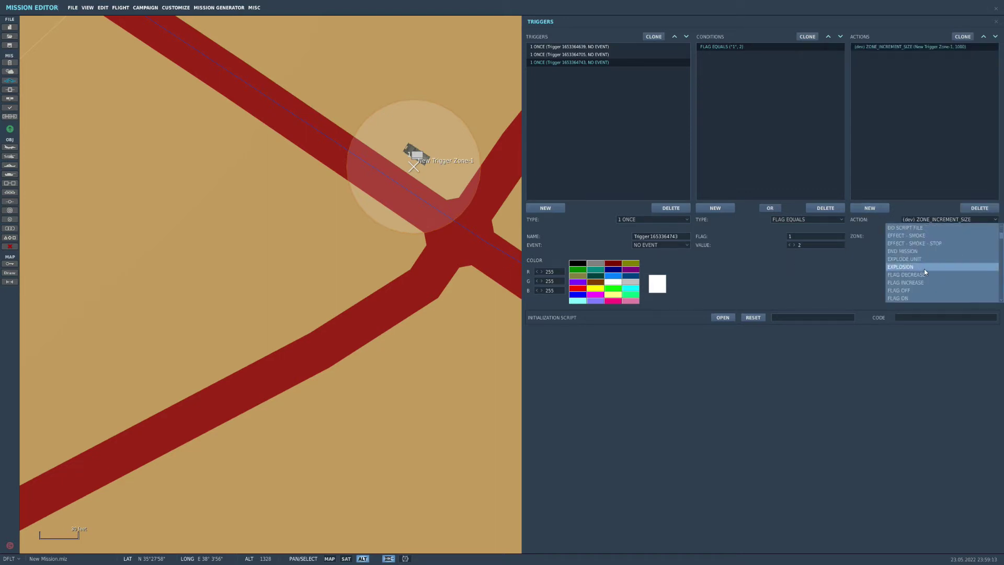
pyautogui.scroll(-2, 920, 269)
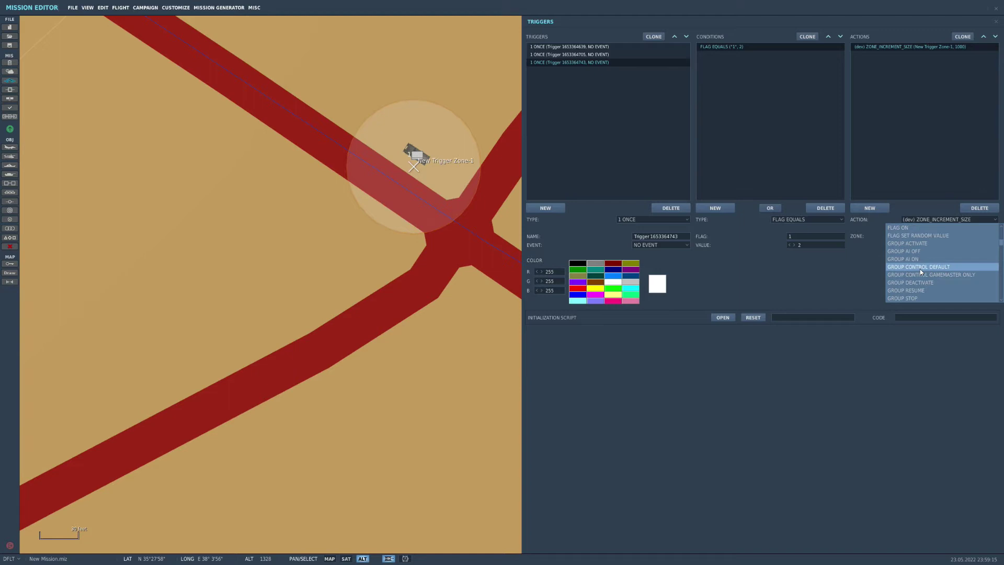
pyautogui.click(678, 212)
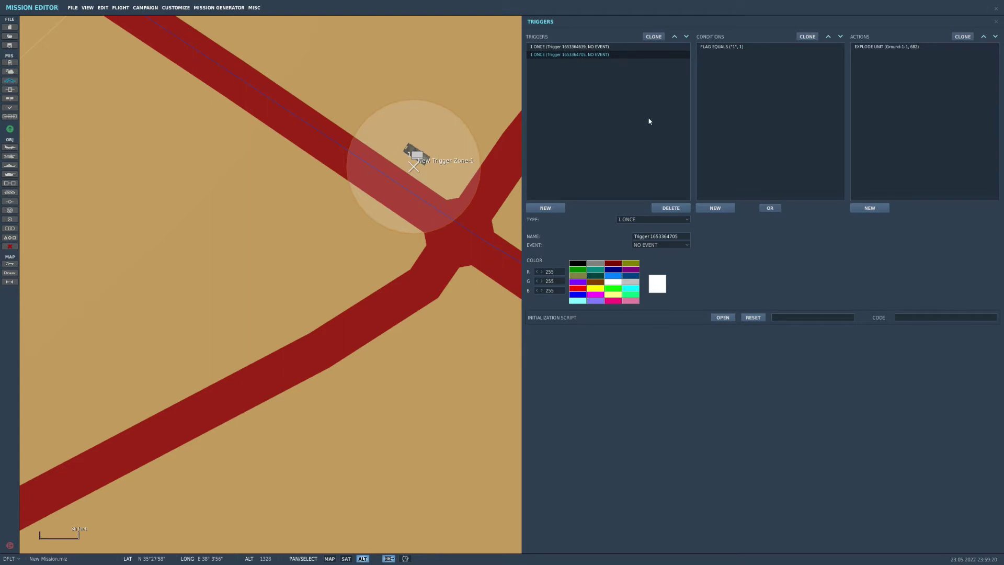
# Review the conditions and actions of the two remaining triggers and close the trigger editor
pyautogui.click(632, 47)
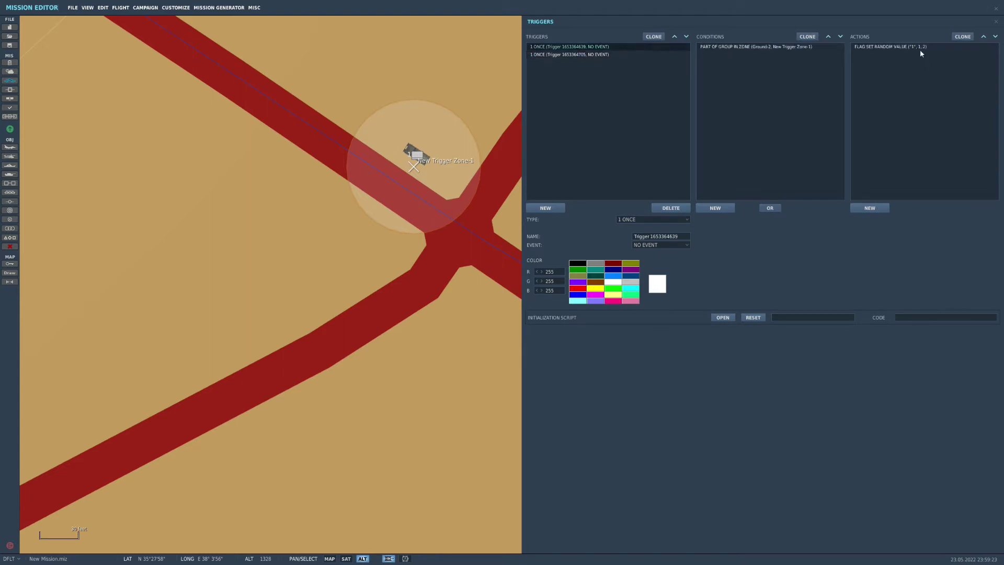
pyautogui.click(920, 49)
pyautogui.click(628, 63)
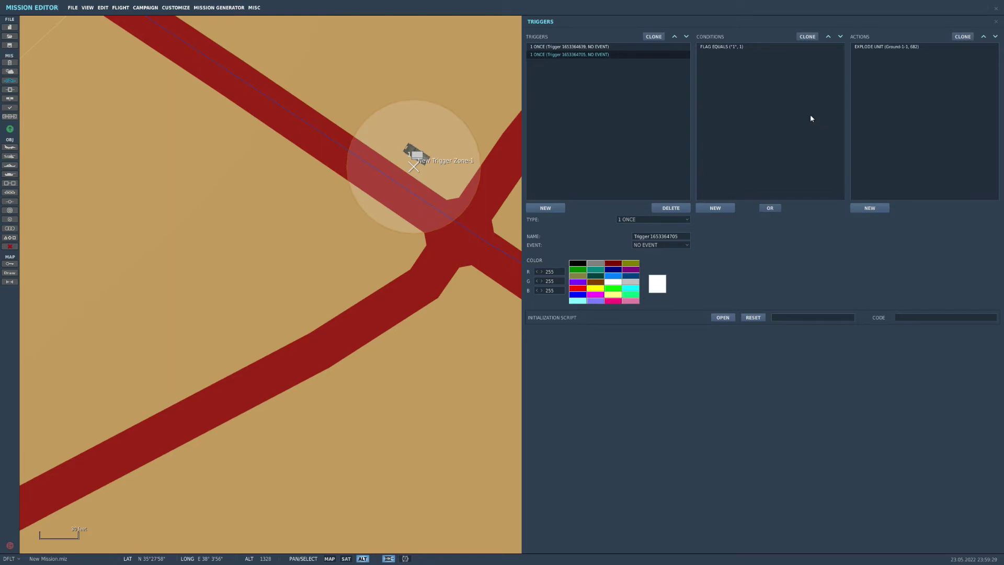
pyautogui.press('Escape')
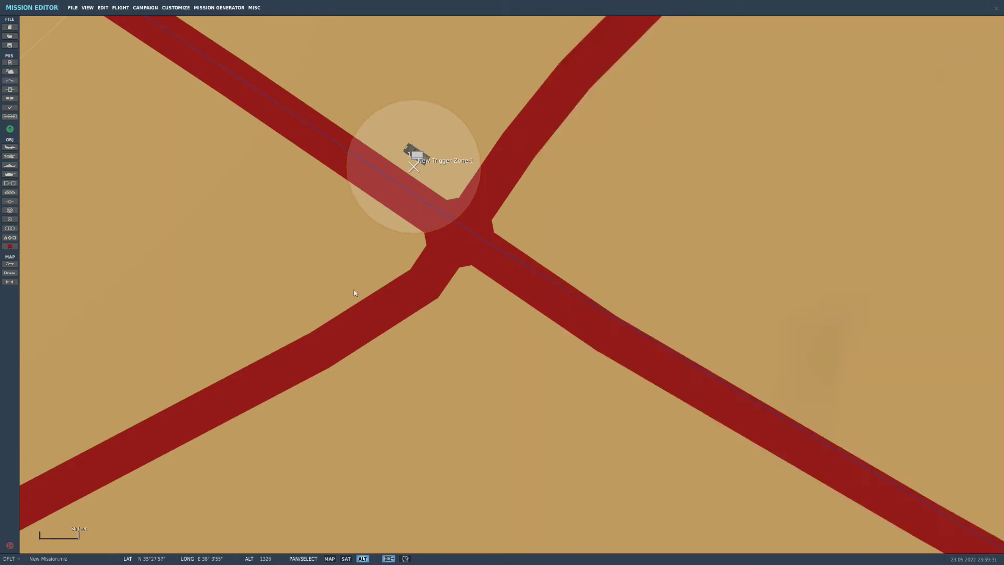
# Launch the mission for a test run and start it from the briefing
pyautogui.scroll(-10, 340, 321)
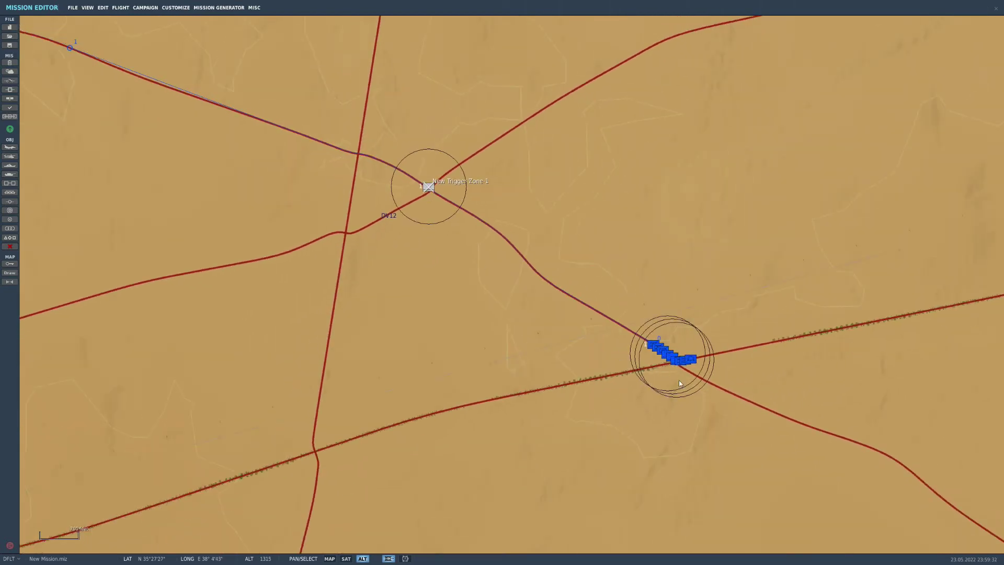
pyautogui.scroll(-2, 666, 372)
pyautogui.scroll(3, 501, 185)
pyautogui.click(120, 8)
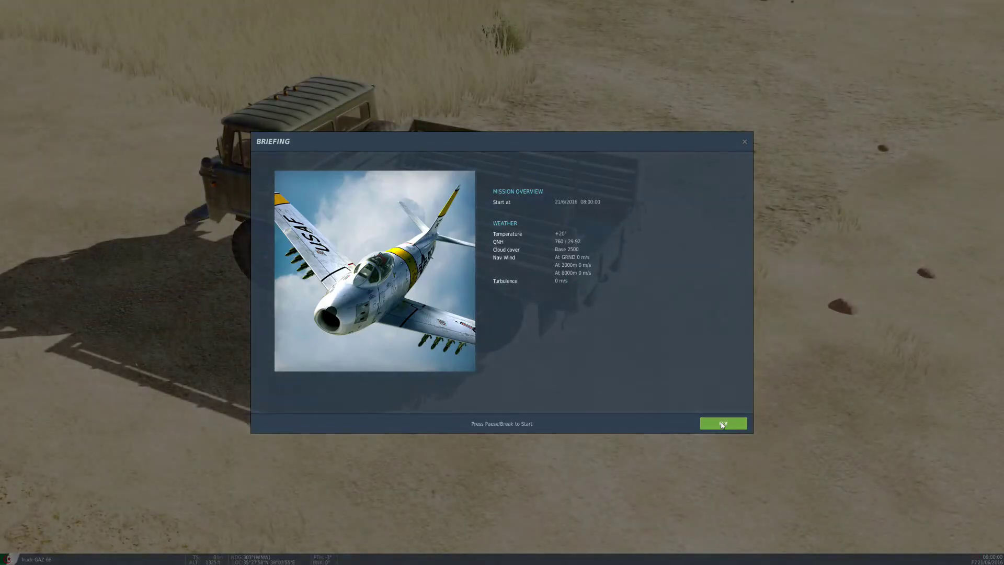
pyautogui.click(722, 421)
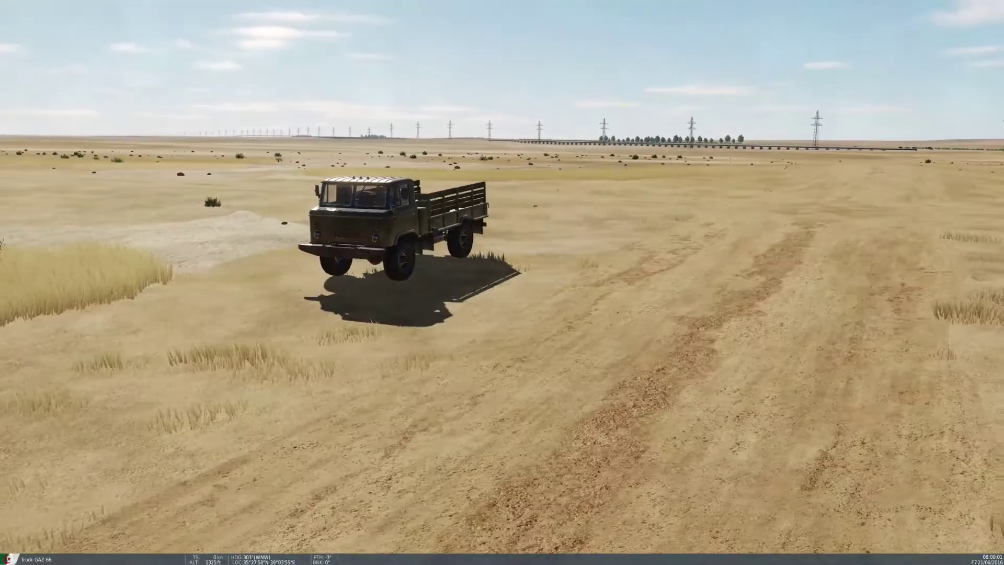
# Accelerate simulation time until the convoy nears the roadside truck, and slow it again to watch the vehicles pass
pyautogui.hotkey('ctrl', 'z')
pyautogui.hotkey('ctrl', 'z')
pyautogui.hotkey('ctrl', 'z')
pyautogui.hotkey('ctrl', 'z')
pyautogui.hotkey('ctrl', 'z')
pyautogui.hotkey('ctrl', 'z')
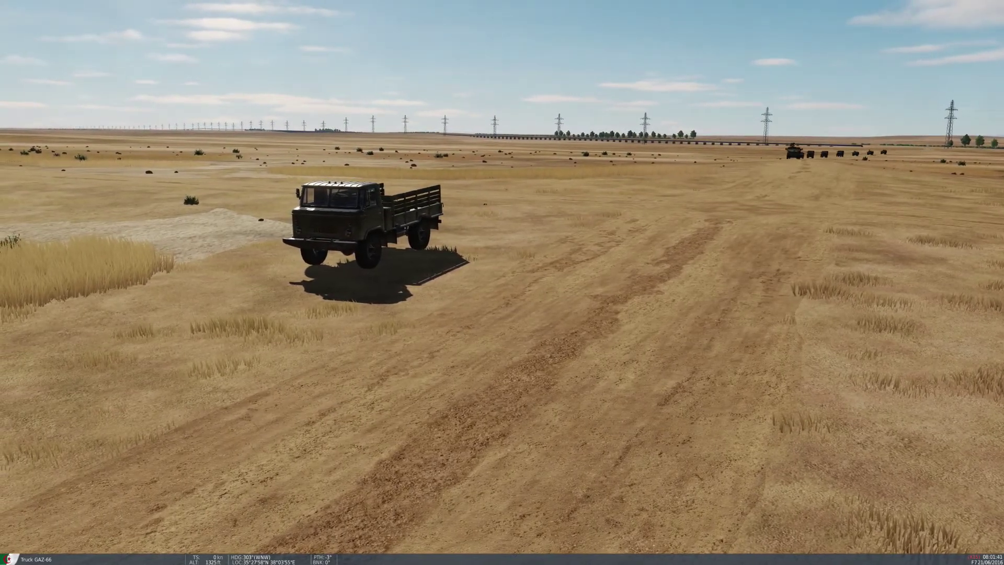
pyautogui.hotkey('alt', 'z')
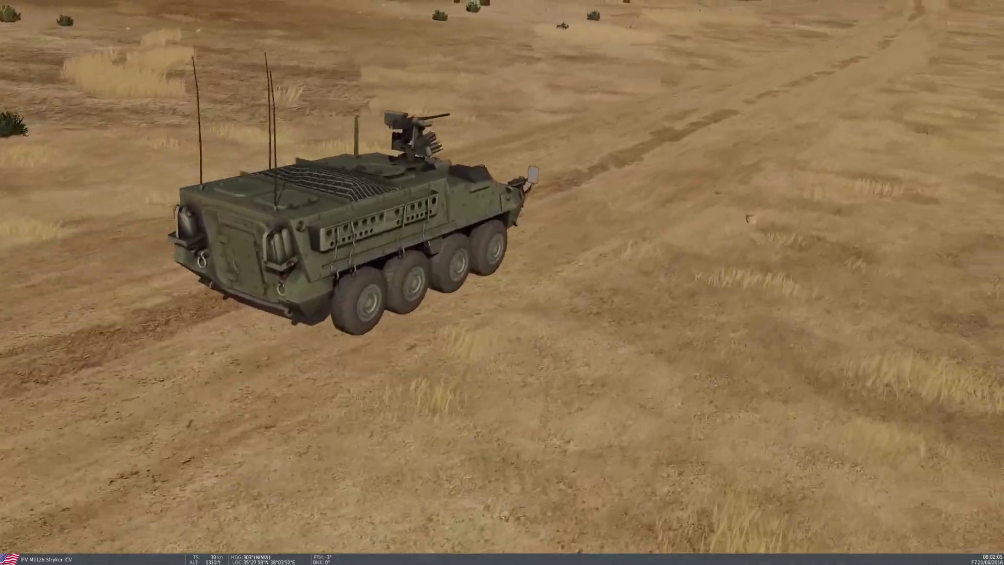
# Quit the test run and return from the debriefing to the mission editor
pyautogui.press('Escape')
pyautogui.click(518, 328)
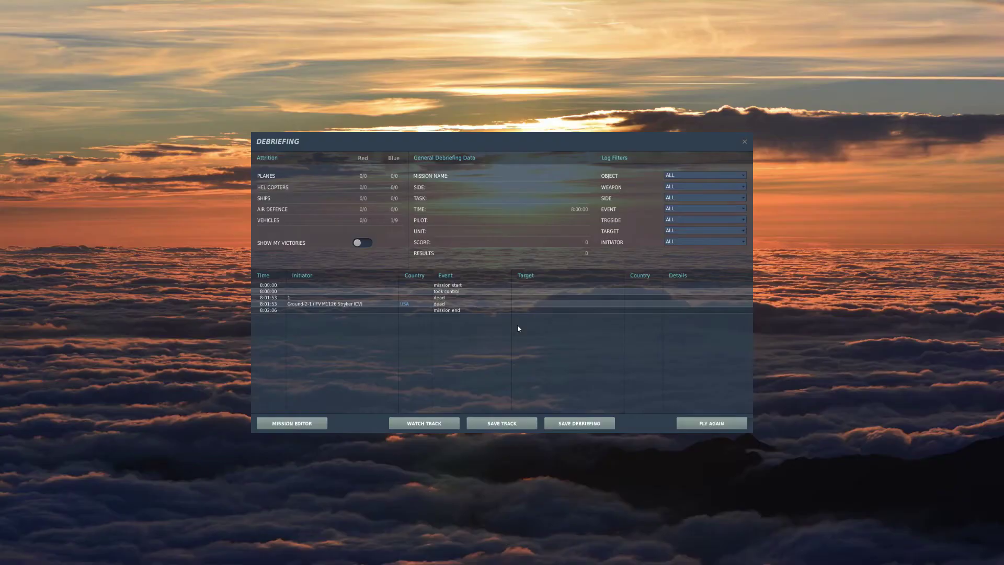
pyautogui.click(292, 423)
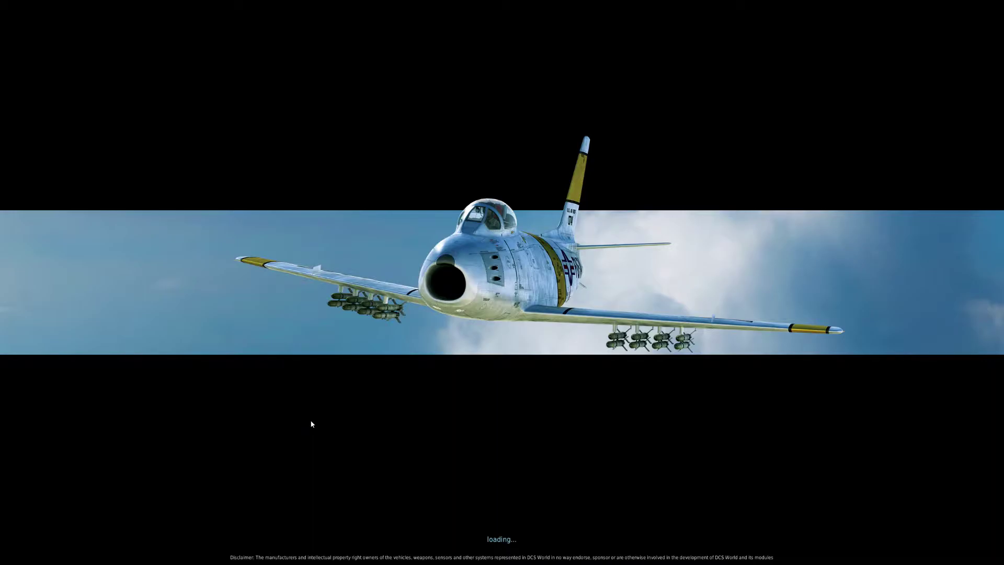
# Change the type of the first trigger, which sets the random flag value, to Switched Condition
pyautogui.scroll(10, 444, 262)
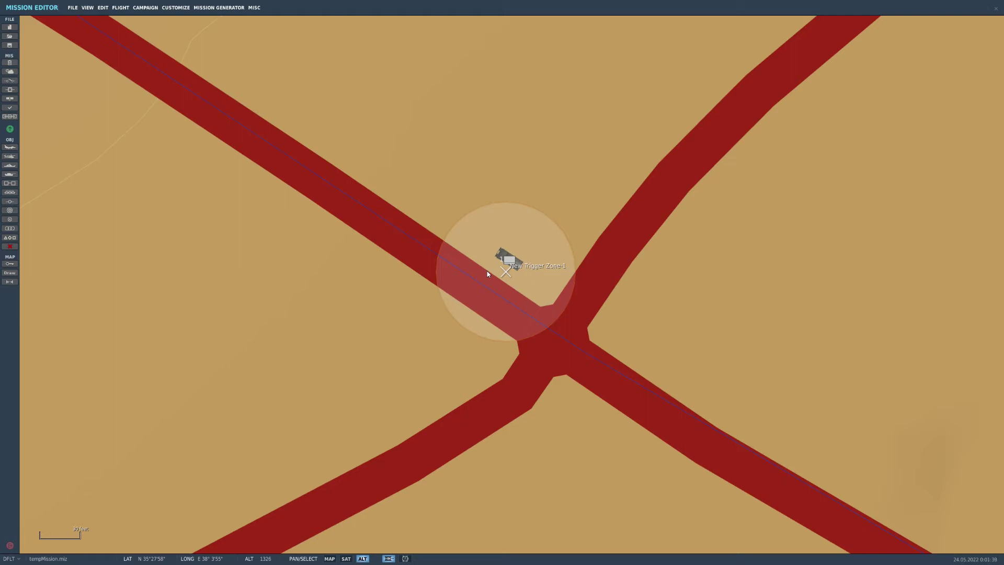
pyautogui.scroll(-10, 487, 271)
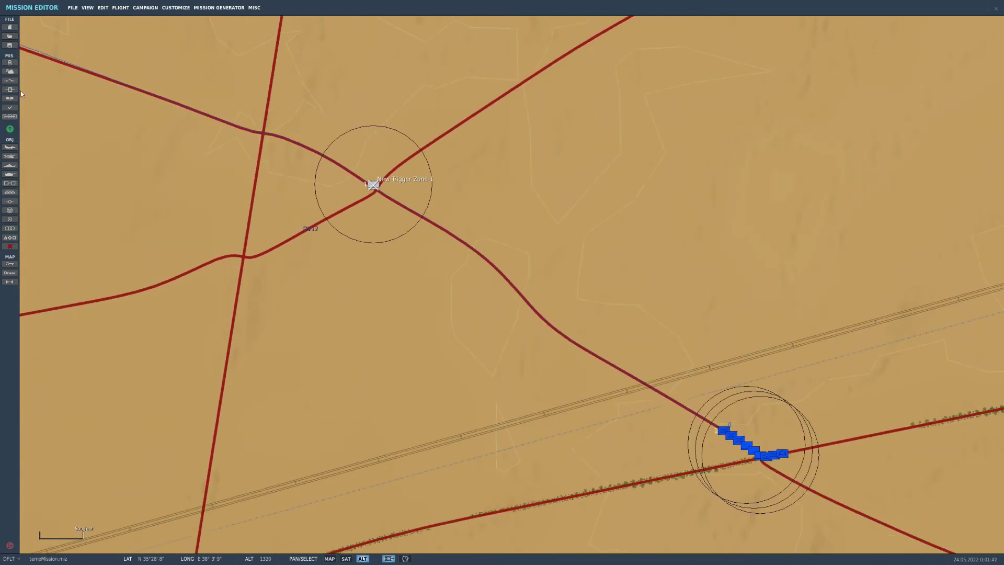
pyautogui.click(10, 80)
pyautogui.click(600, 48)
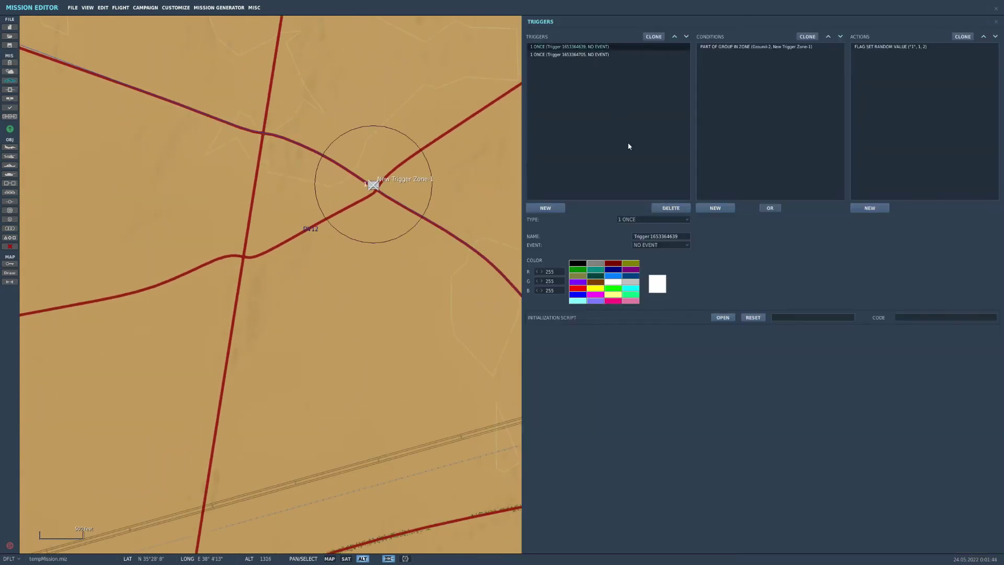
pyautogui.click(649, 219)
pyautogui.click(652, 244)
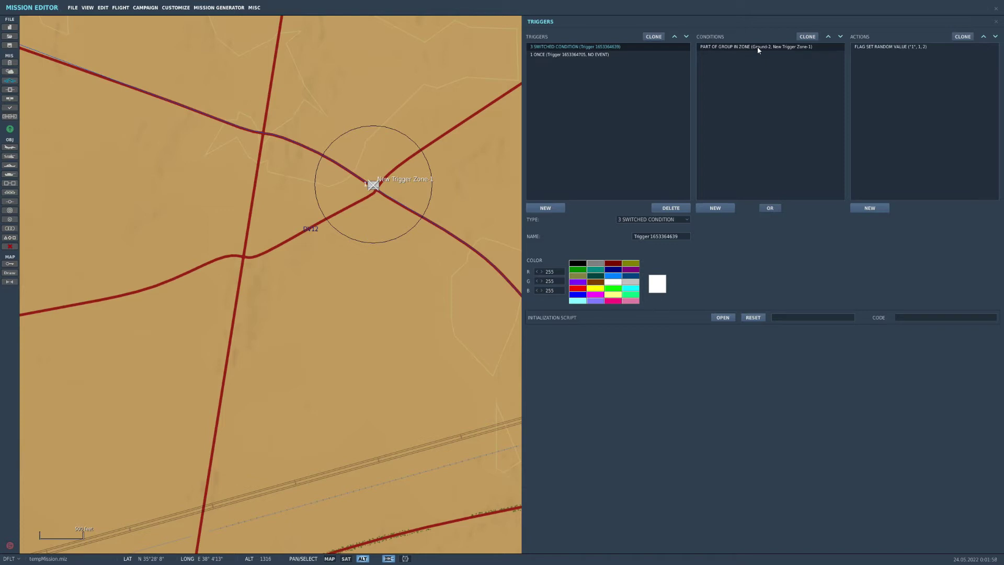
# Change the first trigger's condition to Part of Coalition in Zone, with coalition Blue, New Trigger Zone-1 and unit type Ground
pyautogui.click(737, 47)
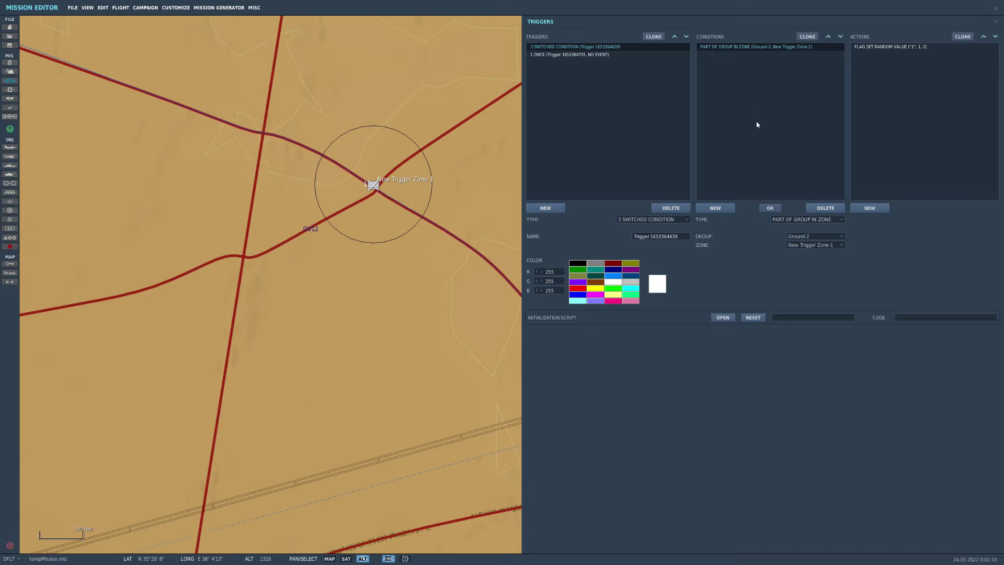
pyautogui.click(789, 220)
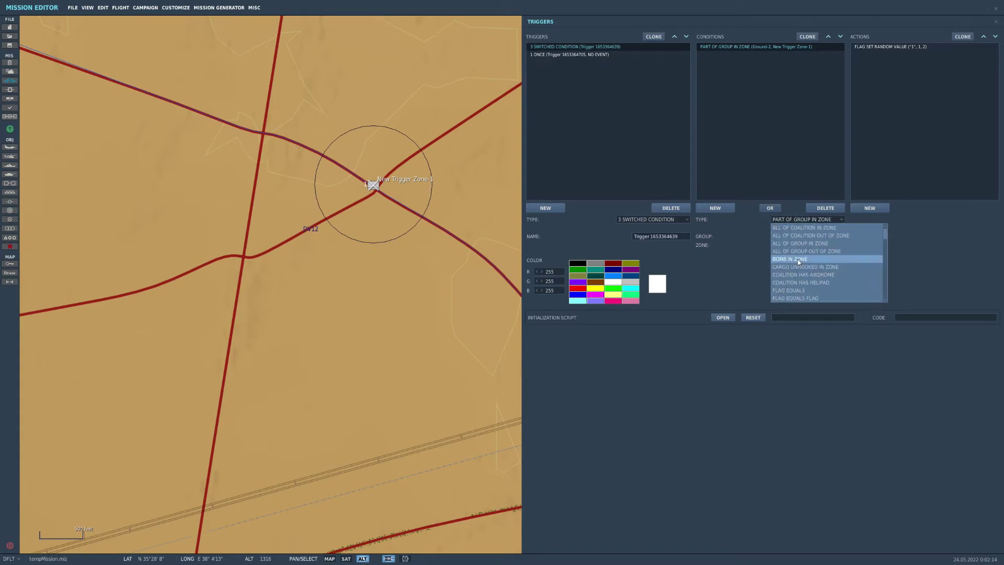
pyautogui.scroll(-8, 799, 261)
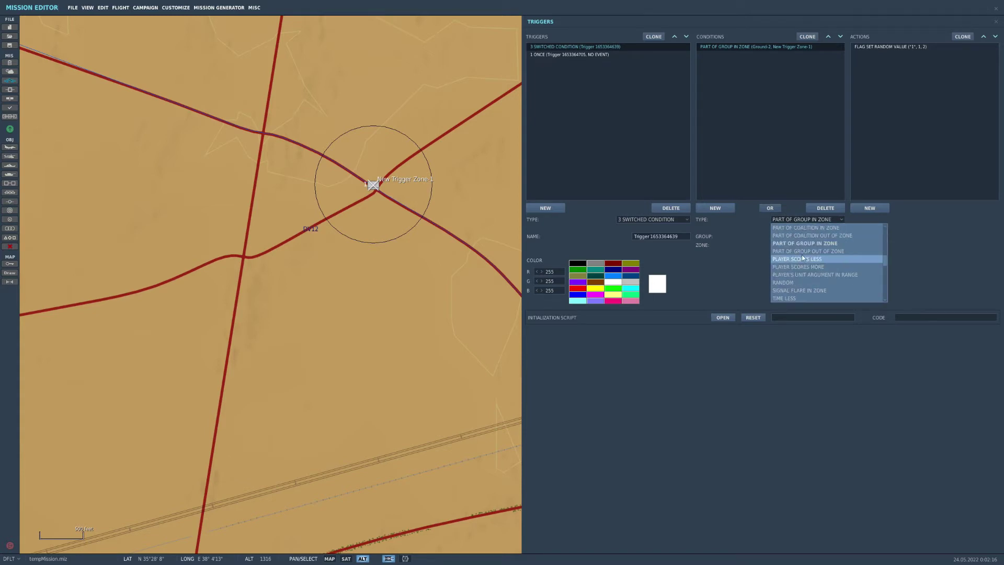
pyautogui.click(809, 229)
pyautogui.click(811, 237)
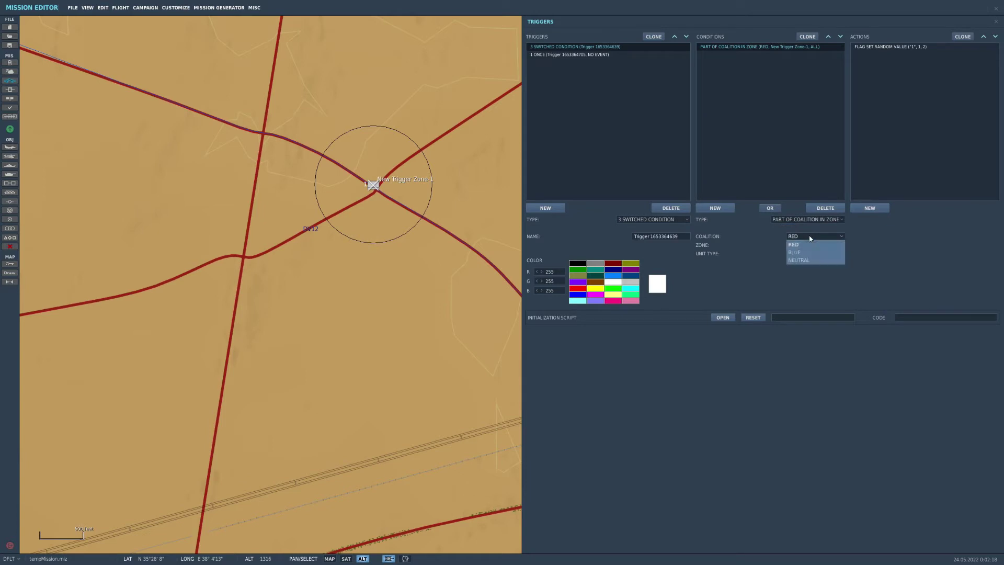
pyautogui.click(809, 255)
pyautogui.click(808, 253)
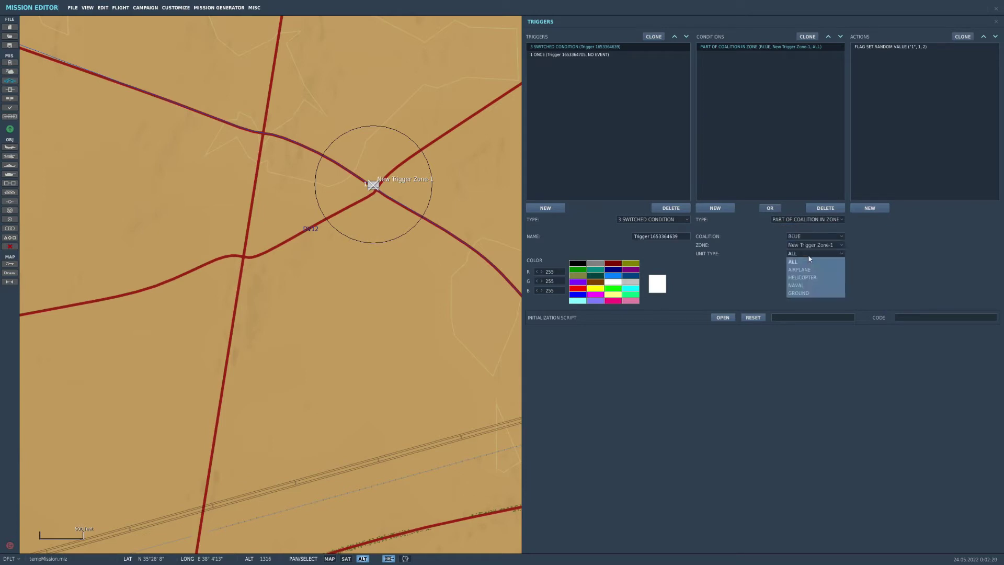
pyautogui.click(810, 294)
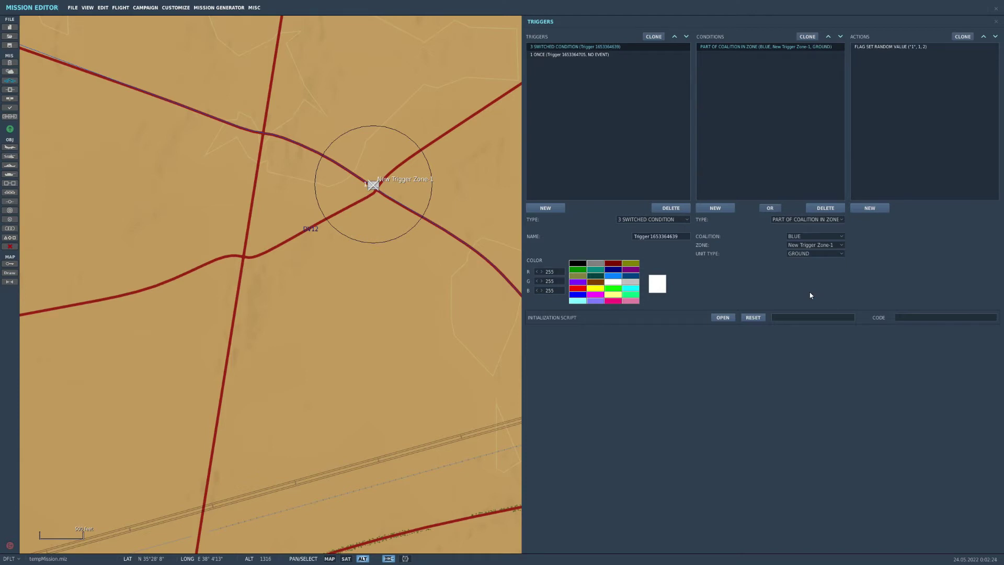
# Review the first trigger's Flag Set Random Value action and close the trigger editor
pyautogui.click(900, 46)
pyautogui.click(576, 54)
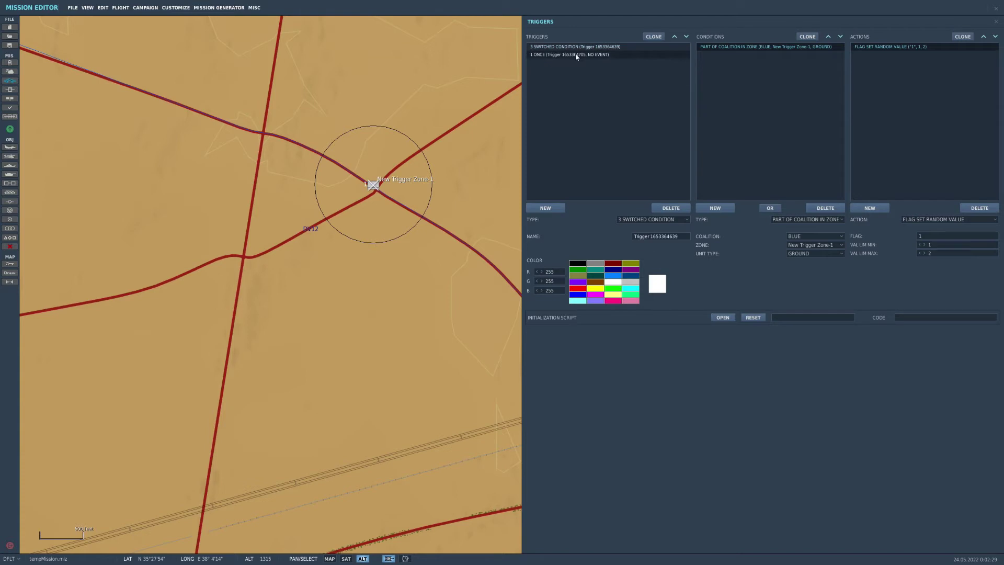
pyautogui.click(479, 157)
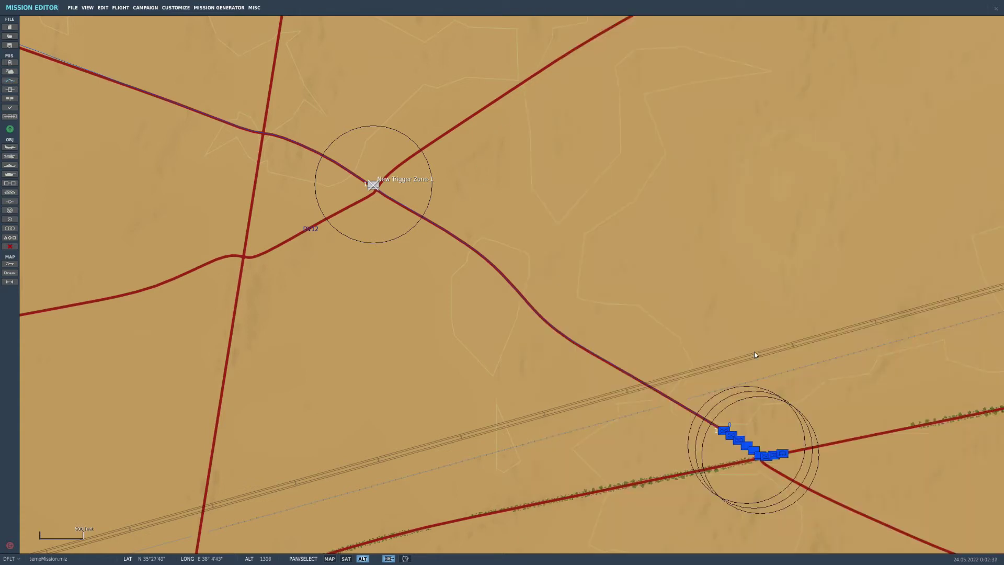
# Launch the mission again without saving the changes and start it from the briefing
pyautogui.scroll(-1, 800, 341)
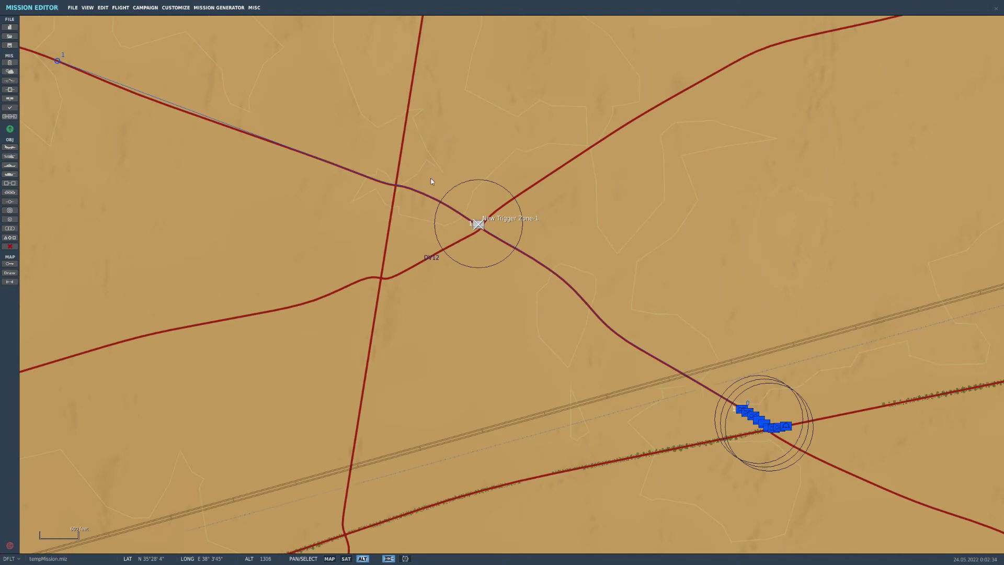
pyautogui.click(120, 8)
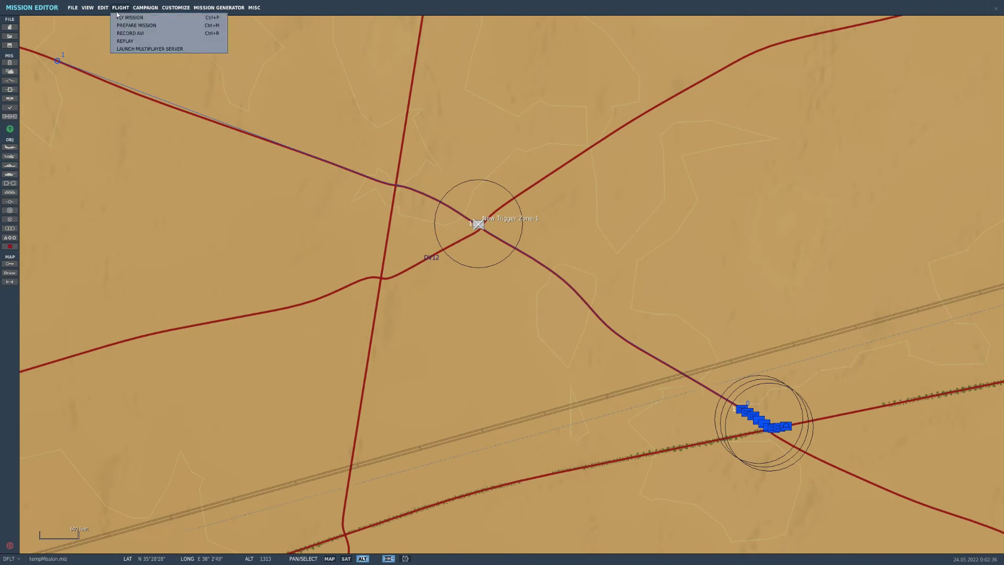
pyautogui.click(119, 17)
pyautogui.click(497, 307)
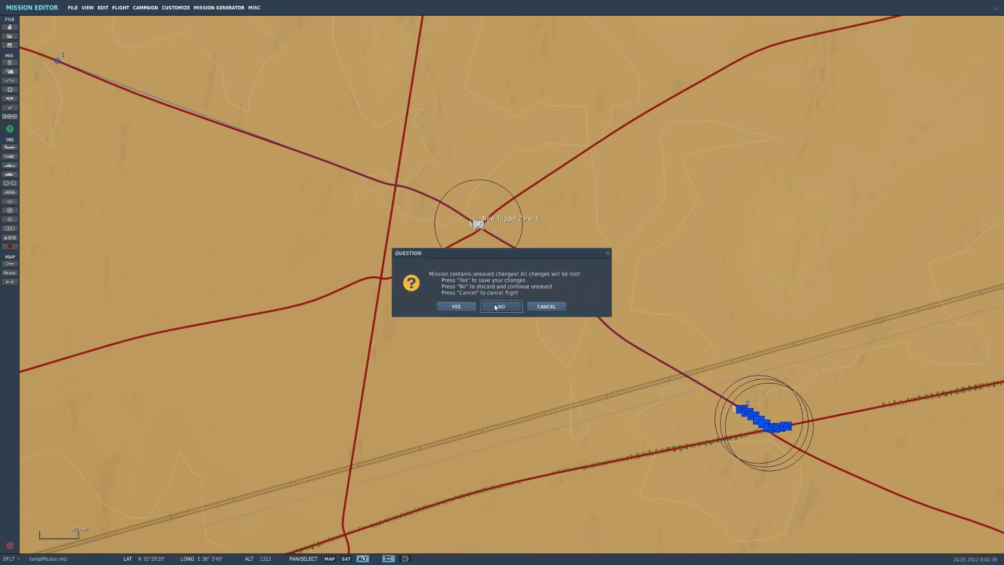
pyautogui.click(714, 422)
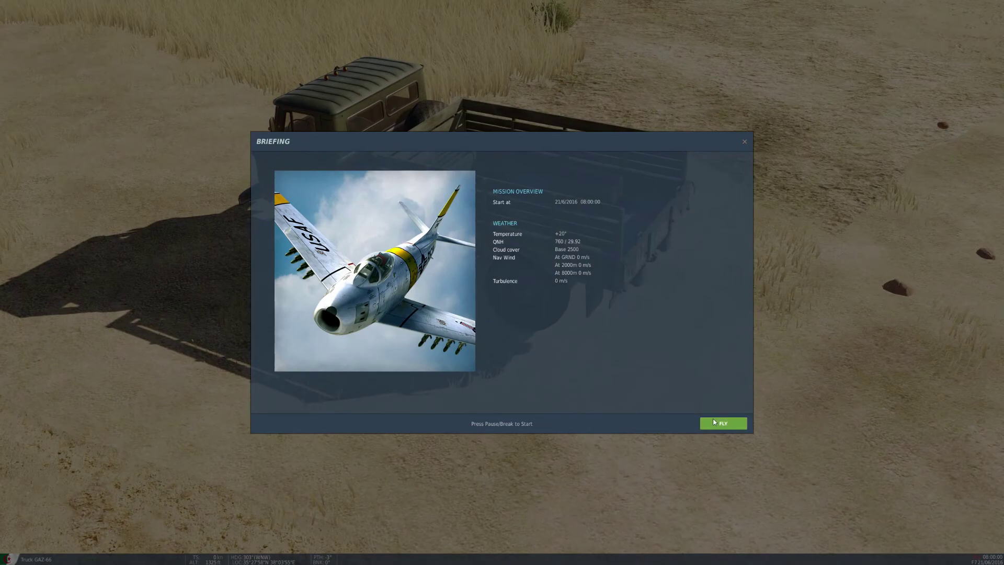
pyautogui.click(714, 420)
# Observe the roadside truck from farther away, and slow simulation time as the convoy approaches
pyautogui.scroll(-5, 502, 283)
pyautogui.scroll(-3, 502, 283)
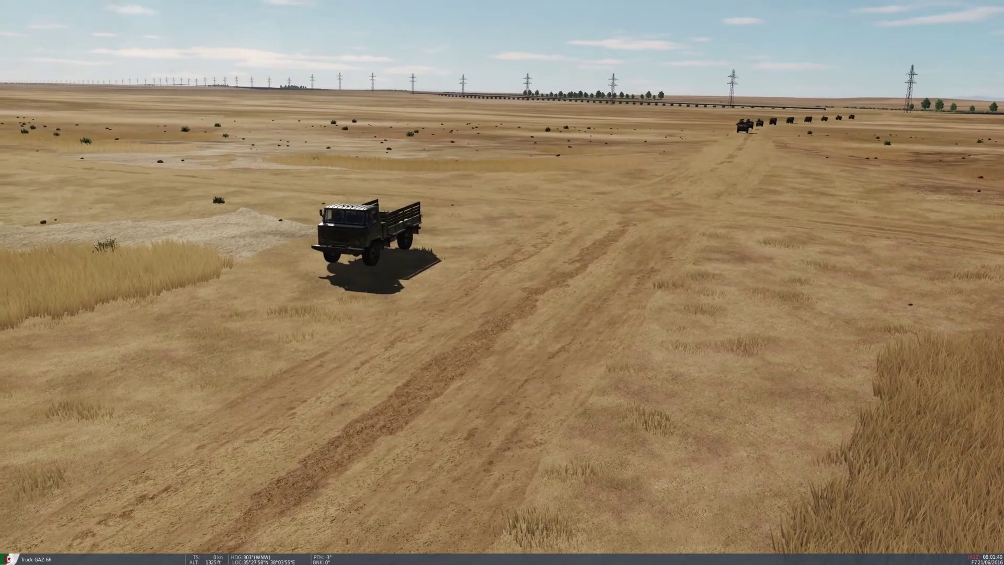
pyautogui.hotkey('alt', 'z')
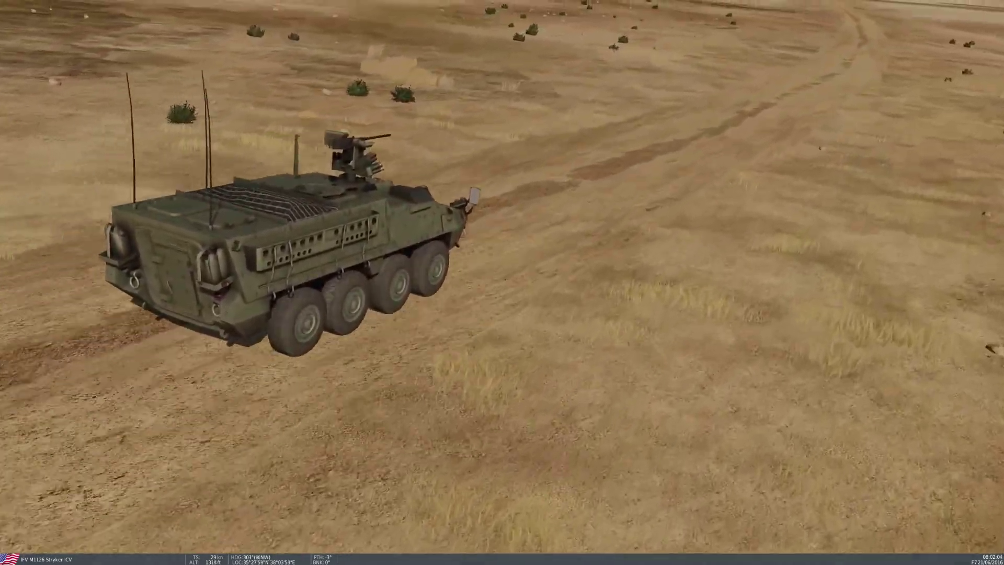
# End the second test run and go back to the mission editor from the debriefing
pyautogui.press('Escape')
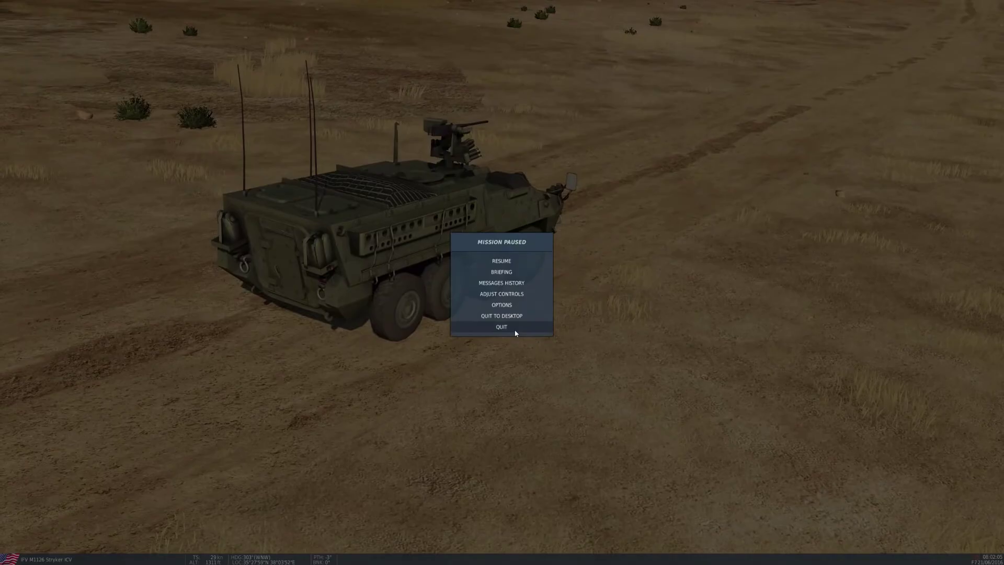
pyautogui.click(515, 333)
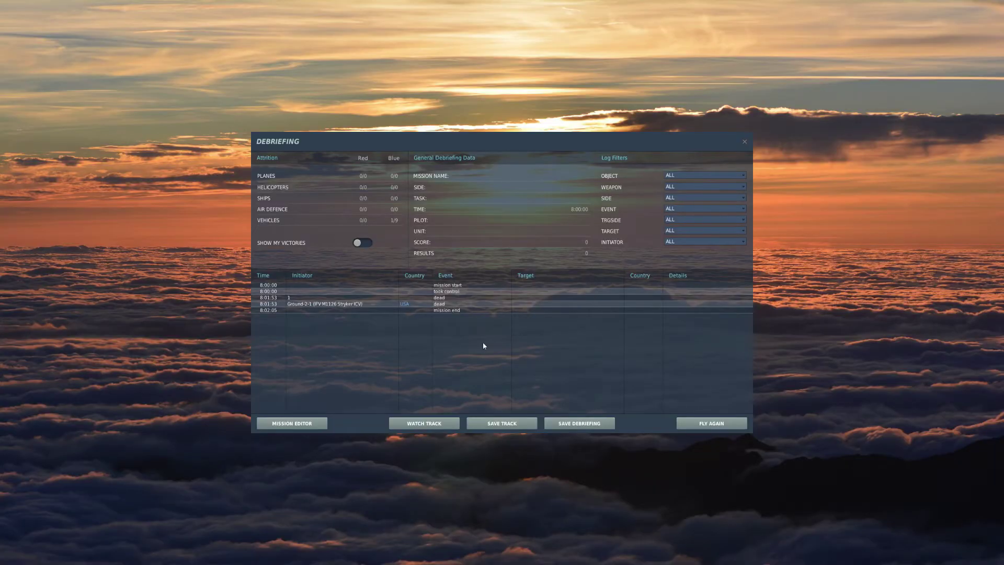
pyautogui.click(316, 423)
# Inspect the group settings of the blue Stryker group at the road junction and the red BMP-2 groups to its west and east
pyautogui.scroll(-5, 442, 164)
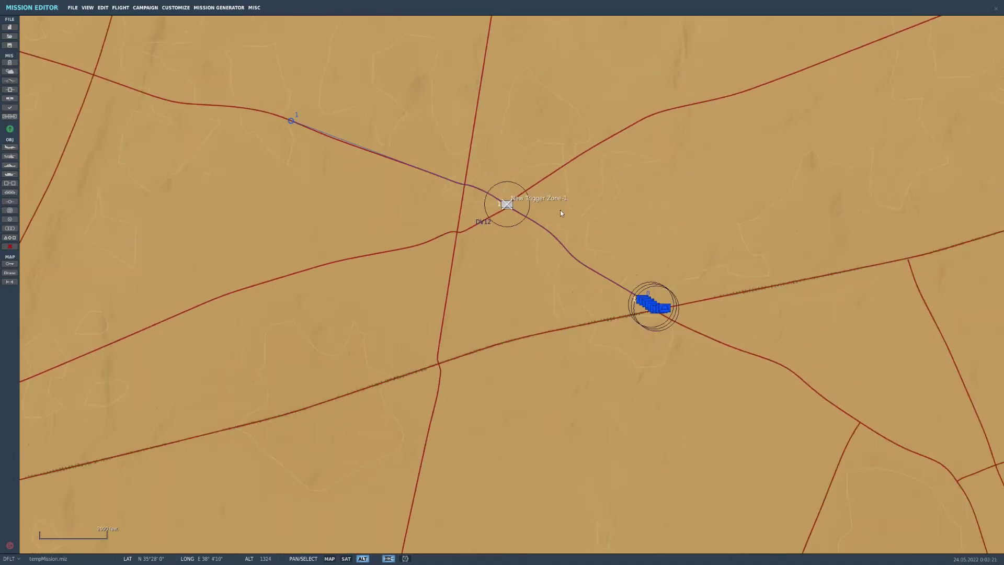
pyautogui.scroll(5, 654, 356)
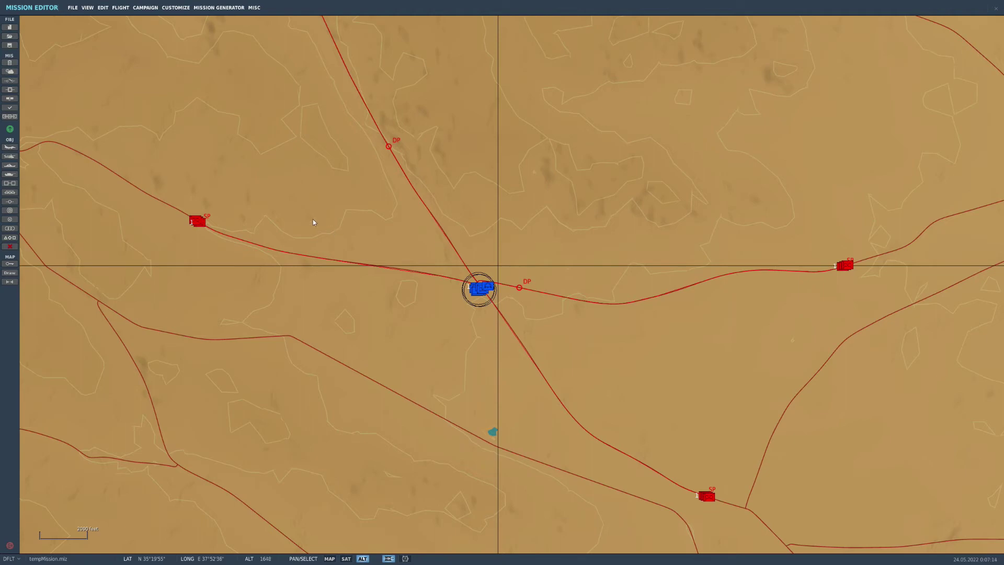
pyautogui.scroll(-2, 329, 226)
pyautogui.scroll(1, 474, 185)
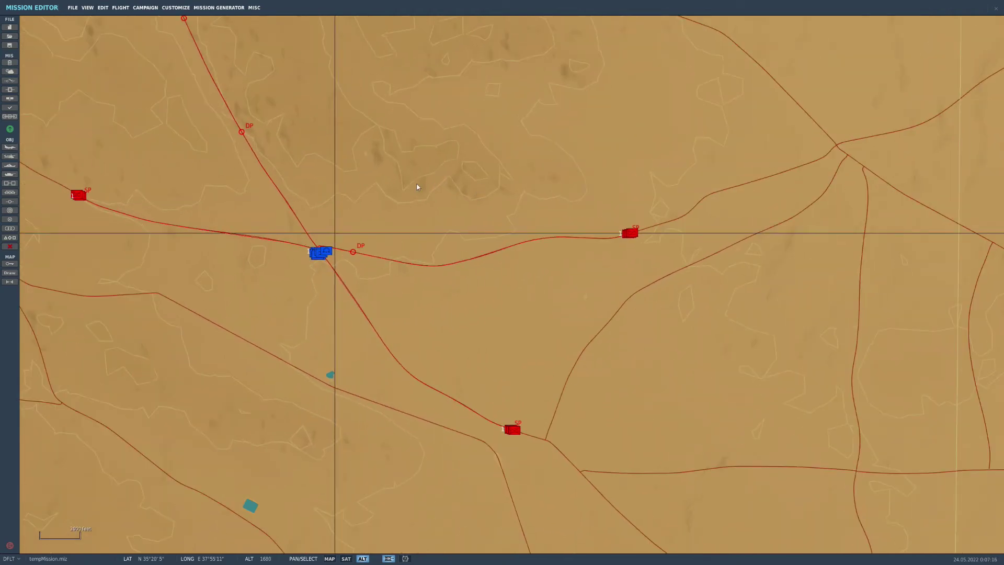
pyautogui.click(318, 255)
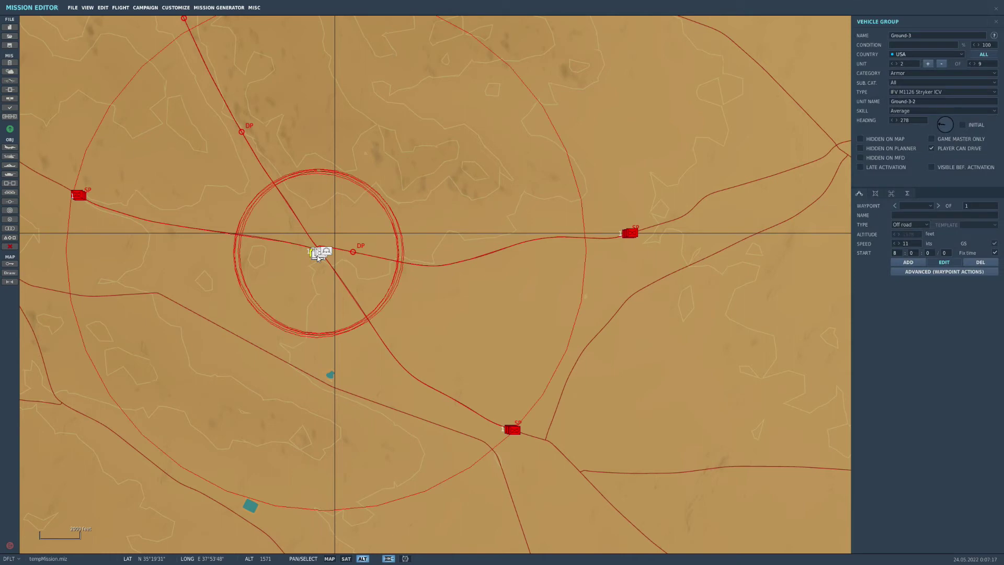
pyautogui.click(460, 301)
pyautogui.click(78, 195)
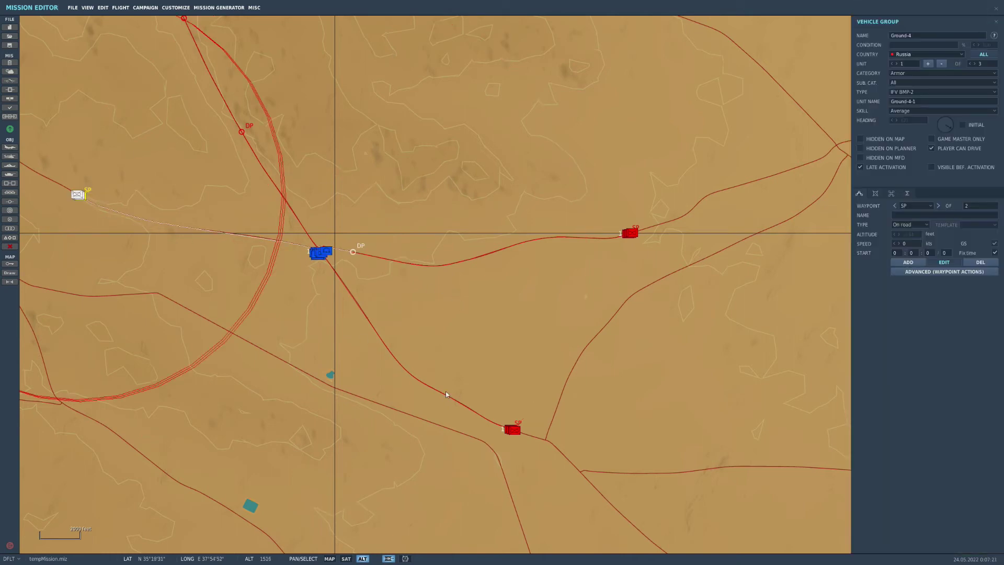
pyautogui.click(627, 239)
pyautogui.click(630, 233)
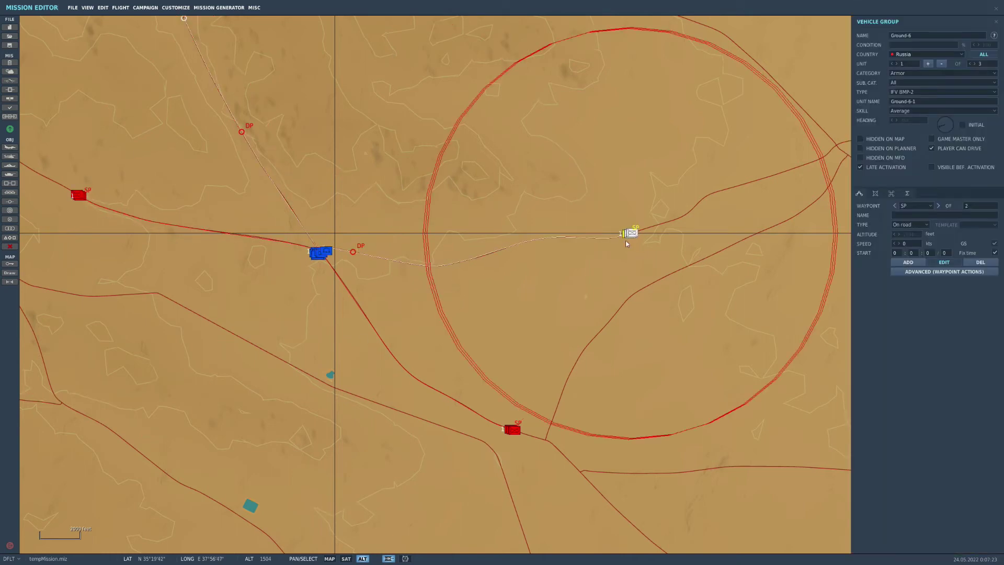
pyautogui.click(777, 285)
# Add a 1 ONCE trigger to the mission with a TIME MORE condition of 10 seconds
pyautogui.scroll(-1, 777, 285)
pyautogui.scroll(-1, 779, 285)
pyautogui.scroll(2, 572, 260)
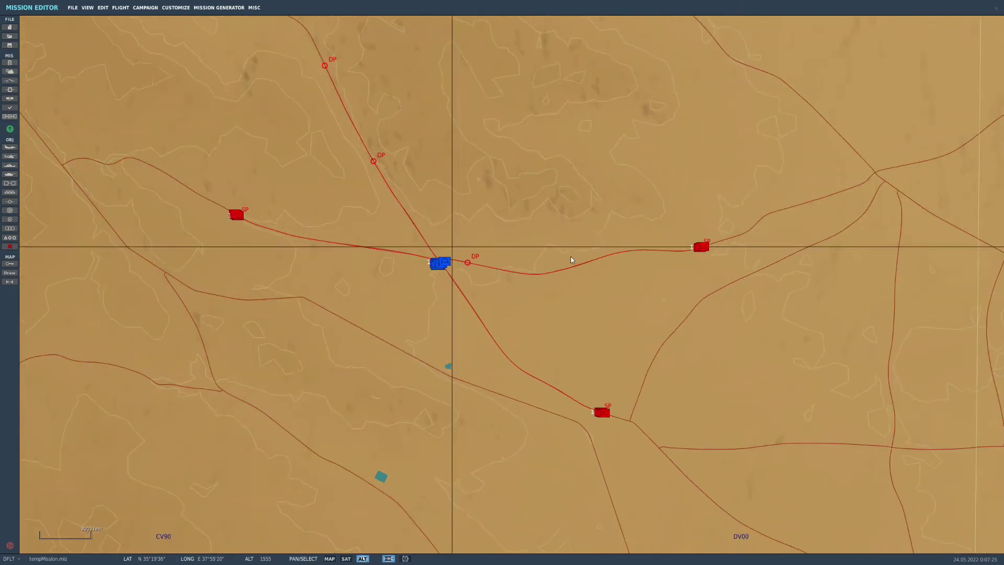
pyautogui.click(9, 80)
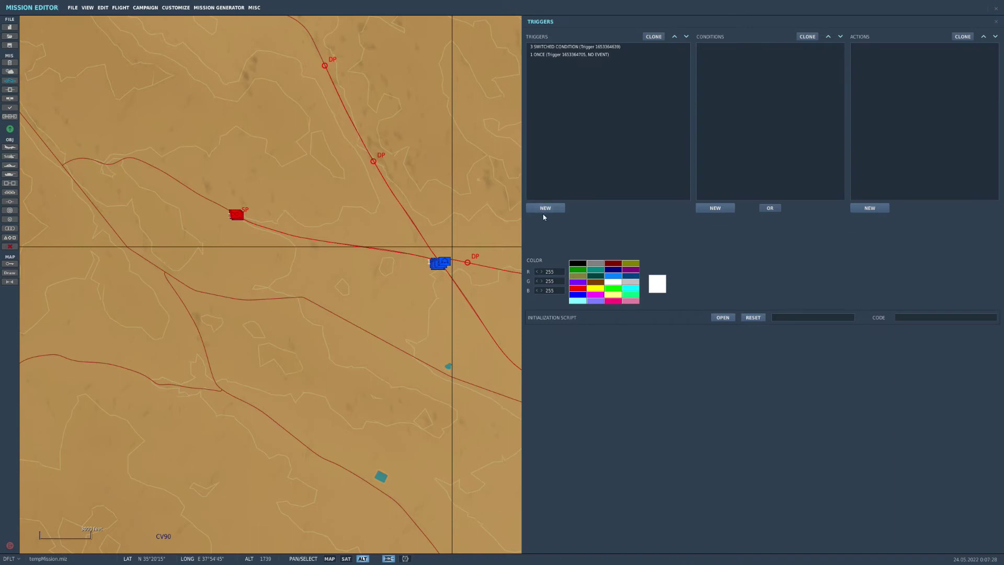
pyautogui.click(544, 209)
pyautogui.click(721, 208)
pyautogui.click(773, 221)
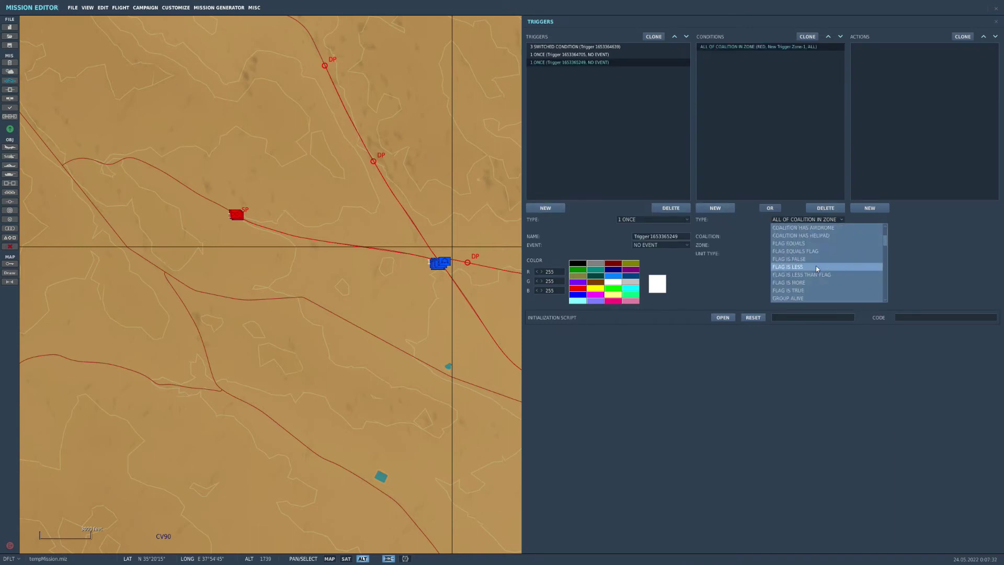
pyautogui.scroll(-4, 817, 271)
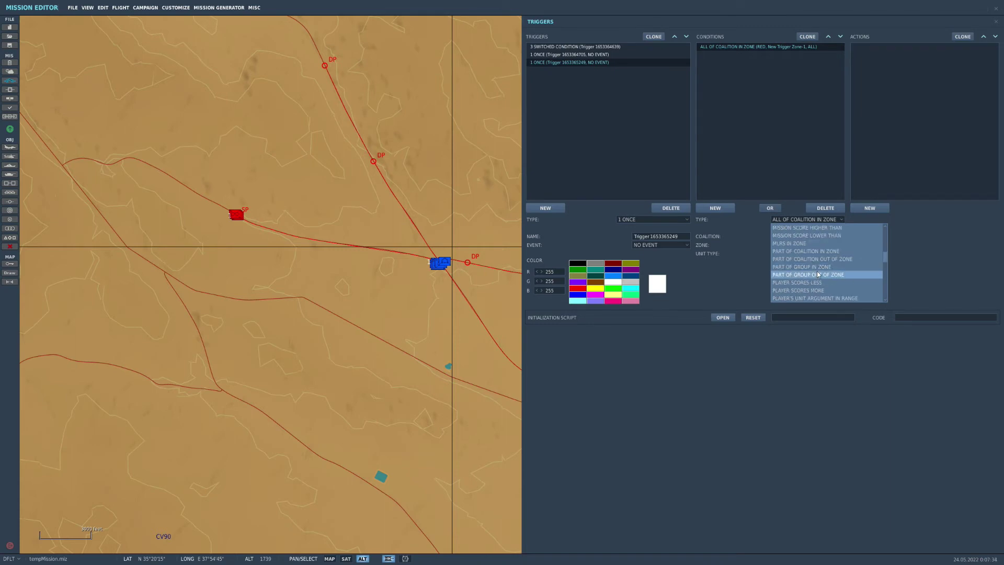
pyautogui.click(809, 283)
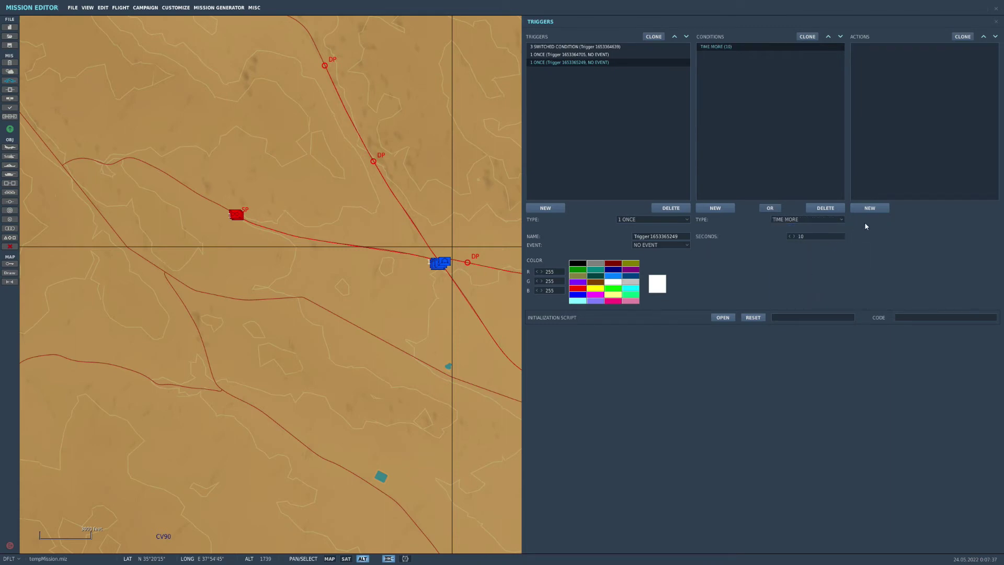
# Give the TIME MORE trigger a FLAG SET RANDOM VALUE action for flag 2, with minimum 1 and maximum 3
pyautogui.click(870, 207)
pyautogui.click(949, 219)
pyautogui.scroll(-2, 946, 274)
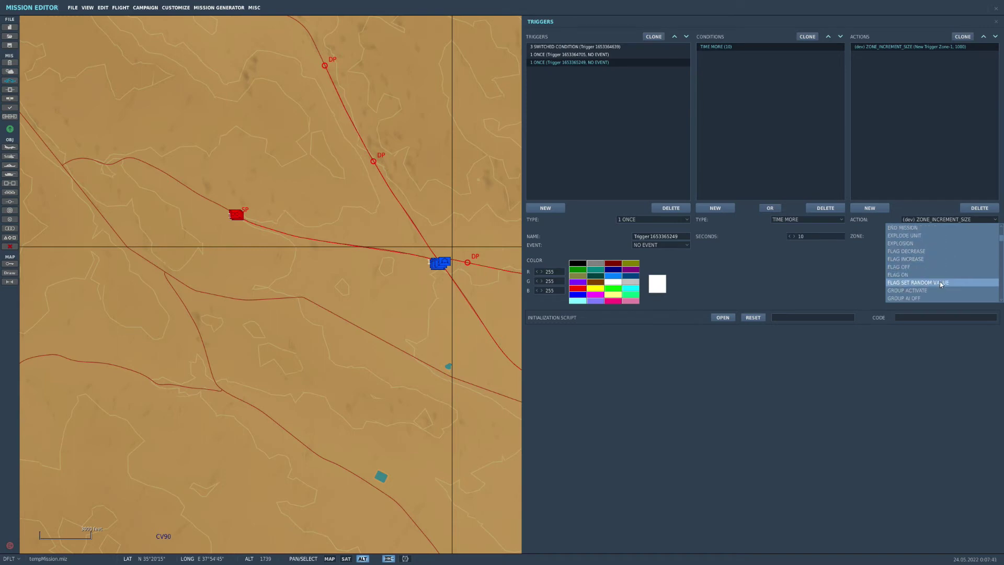
pyautogui.click(940, 282)
pyautogui.moveTo(935, 236); pyautogui.dragTo(905, 239)
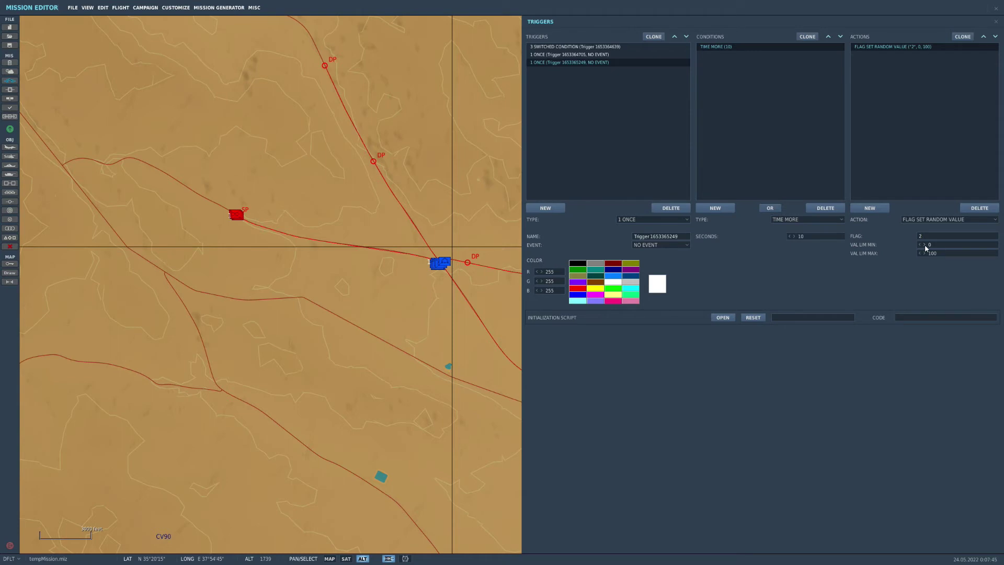
pyautogui.click(924, 249)
pyautogui.write('3')
# Add another 1 ONCE trigger with a FLAG EQUALS condition for flag 2 and value 1
pyautogui.click(555, 210)
pyautogui.click(715, 208)
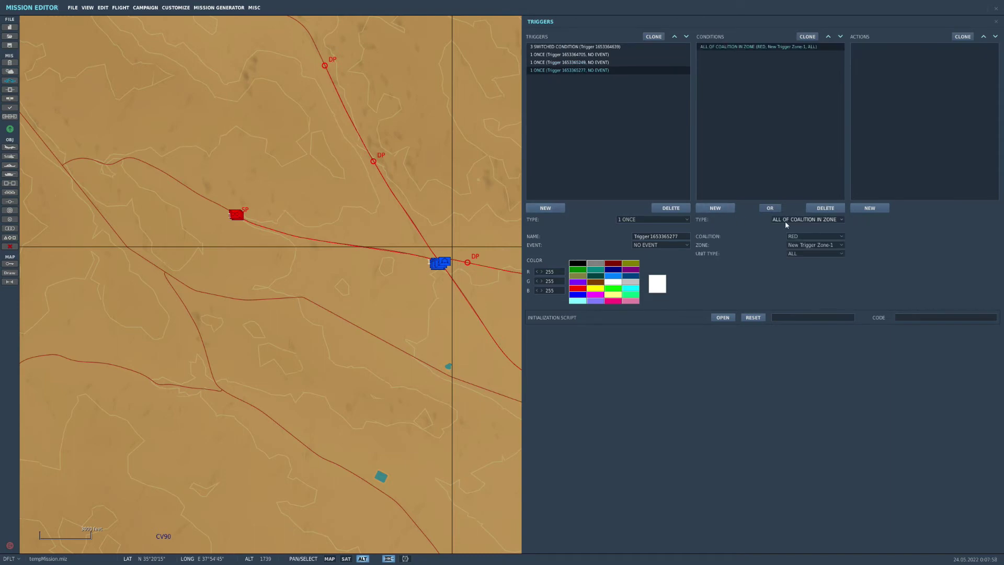
pyautogui.click(808, 219)
pyautogui.scroll(-3, 804, 247)
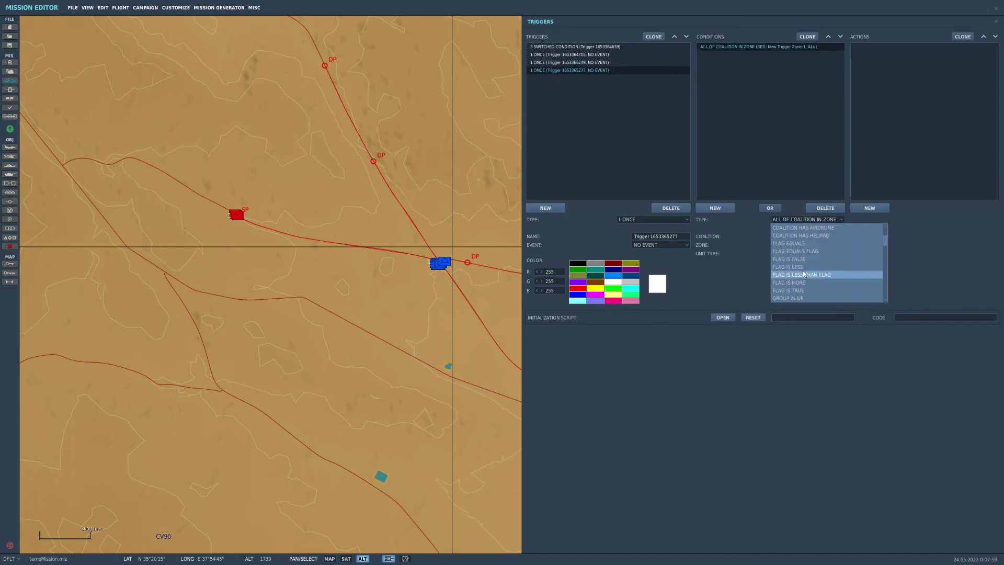
pyautogui.click(803, 244)
pyautogui.moveTo(798, 238); pyautogui.dragTo(785, 240)
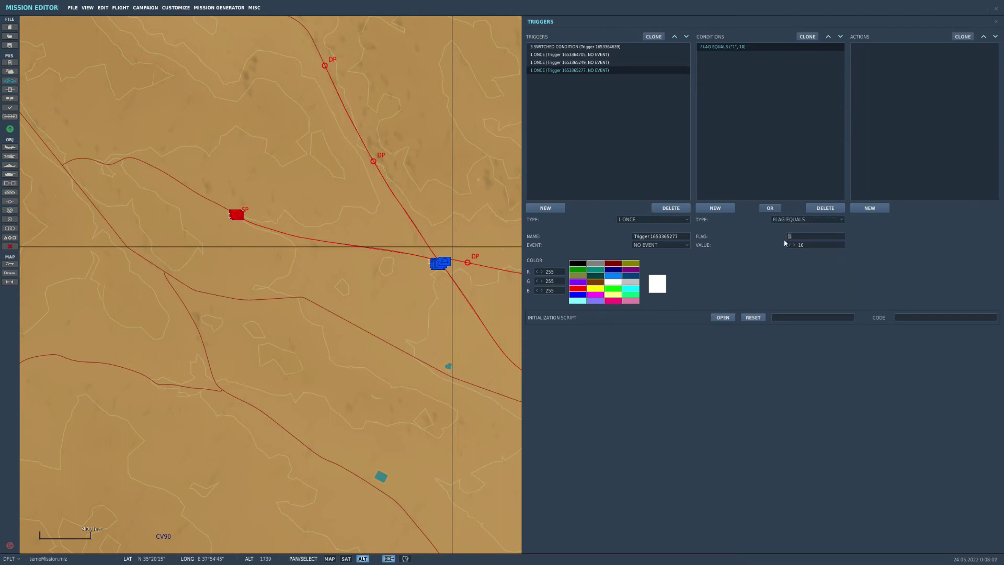
pyautogui.click(797, 247)
# Add a FLAG ON action for flag 3 to the trigger that checks flag 2 for value 1
pyautogui.click(870, 208)
pyautogui.click(919, 220)
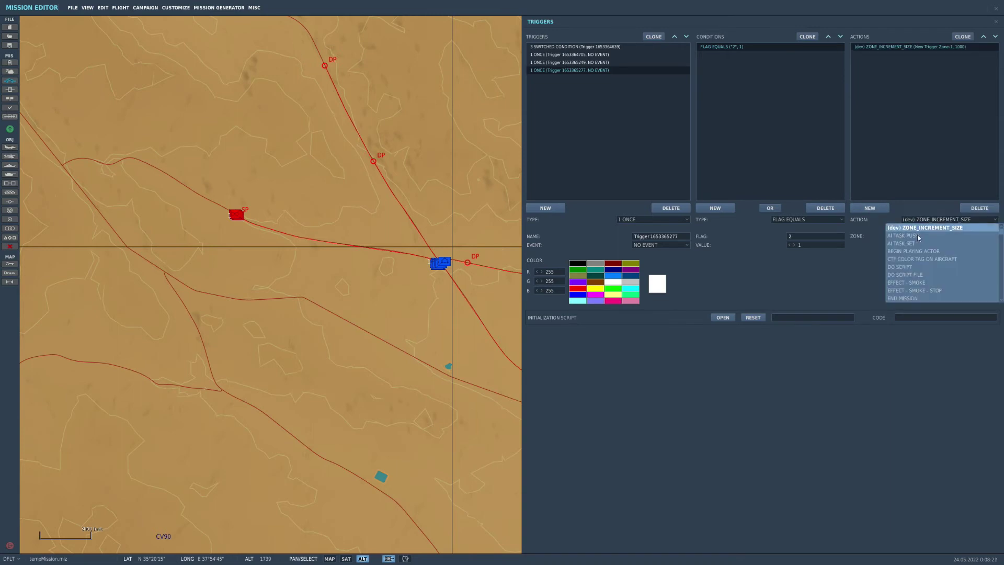
pyautogui.click(922, 293)
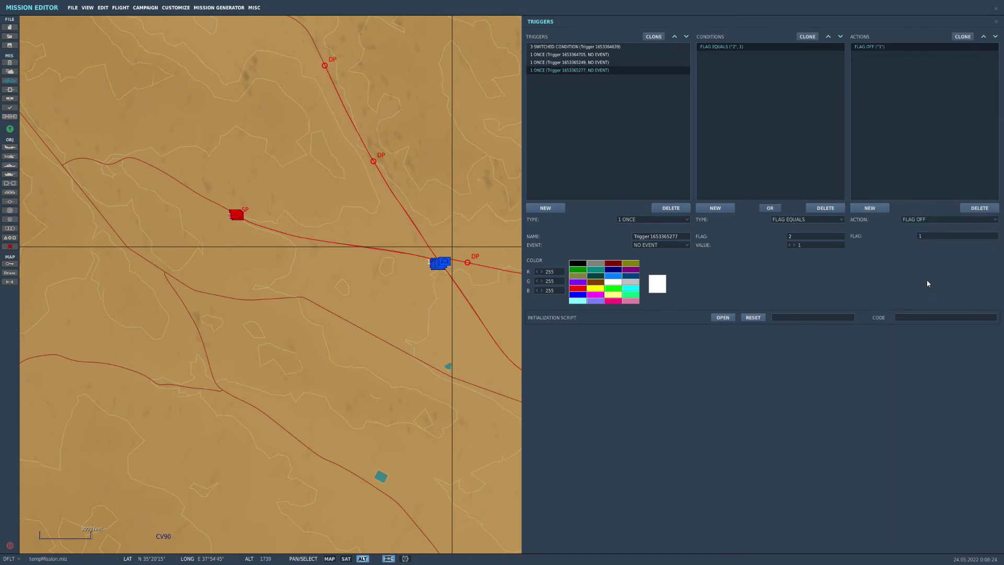
pyautogui.click(932, 220)
pyautogui.click(939, 261)
# Clone the flag 2 trigger and make the copy turn on flag 4 when flag 2 equals 2
pyautogui.click(655, 36)
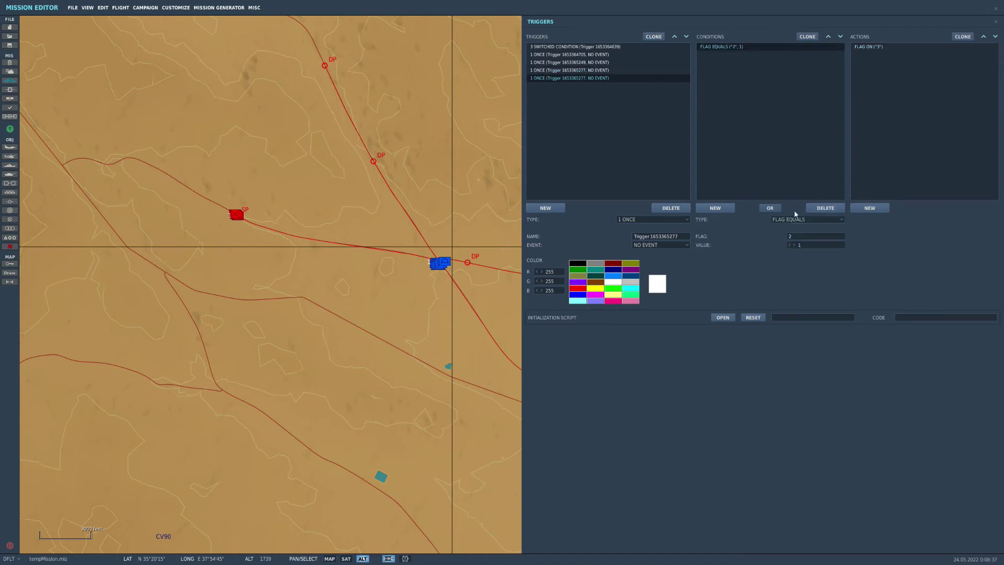
pyautogui.click(872, 46)
pyautogui.click(808, 37)
pyautogui.click(825, 208)
# Clone the trigger again and make the copy turn on flag 5 when flag 2 equals 3
pyautogui.click(655, 37)
pyautogui.click(797, 47)
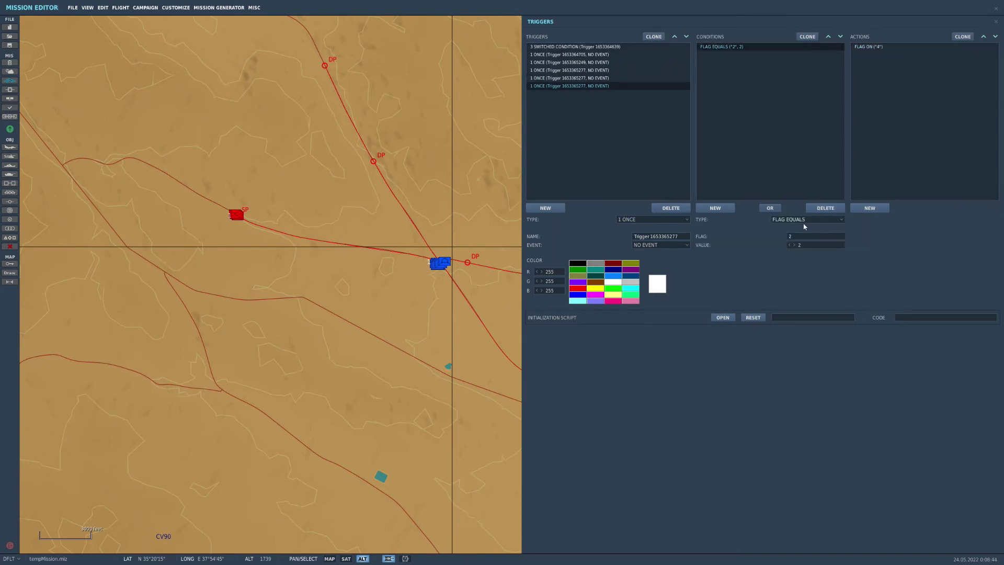
pyautogui.click(885, 47)
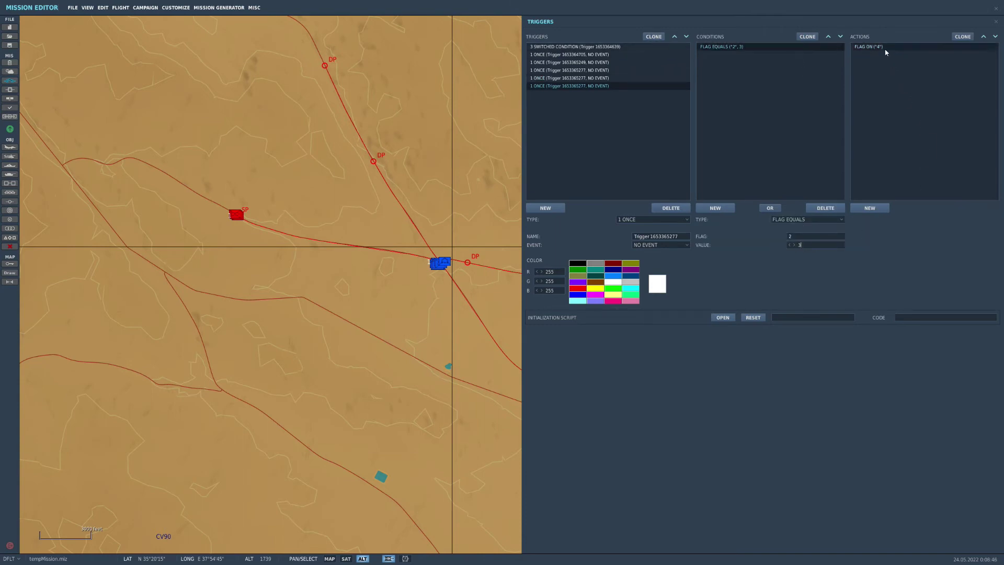
pyautogui.write('5')
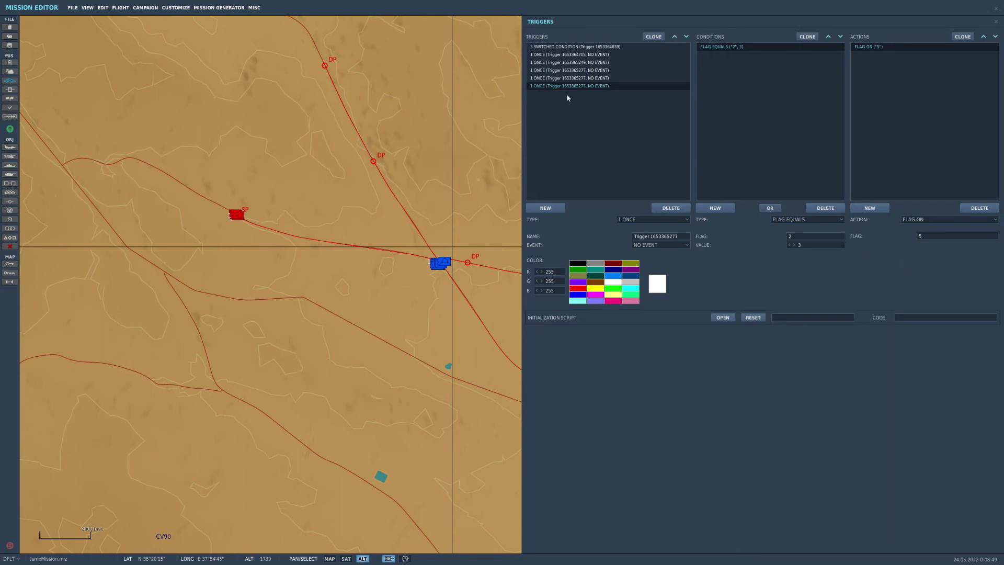
# Rename the three FLAG EQUALS triggers 3, 4 and 5 after the flags they turn on, and colour trigger 3 green
pyautogui.click(568, 72)
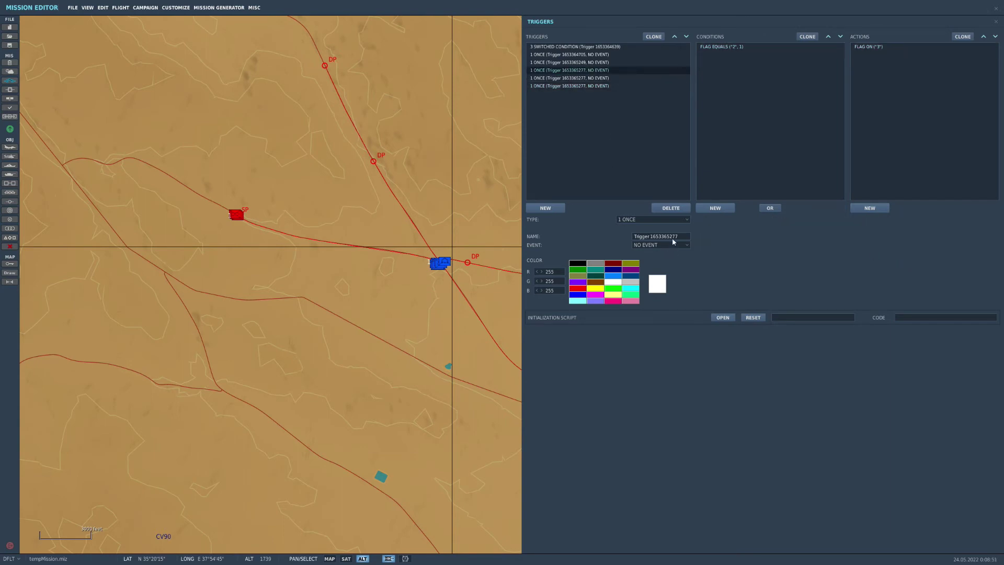
pyautogui.moveTo(674, 241); pyautogui.dragTo(579, 241)
pyautogui.write('3')
pyautogui.click(594, 78)
pyautogui.moveTo(645, 244); pyautogui.dragTo(581, 243)
pyautogui.write('4')
pyautogui.click(590, 85)
pyautogui.moveTo(679, 237); pyautogui.dragTo(584, 246)
pyautogui.write('5')
pyautogui.click(566, 70)
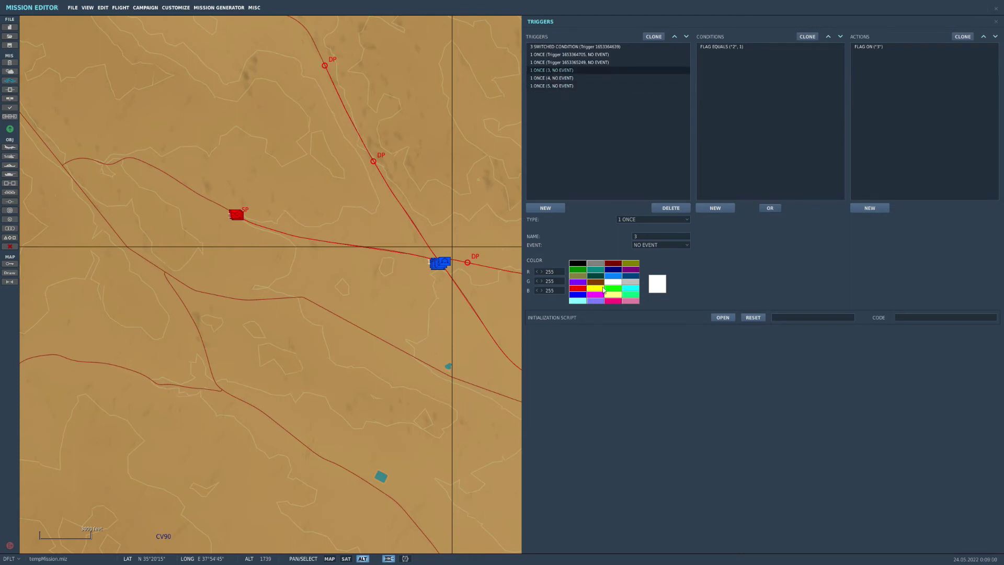
pyautogui.click(579, 271)
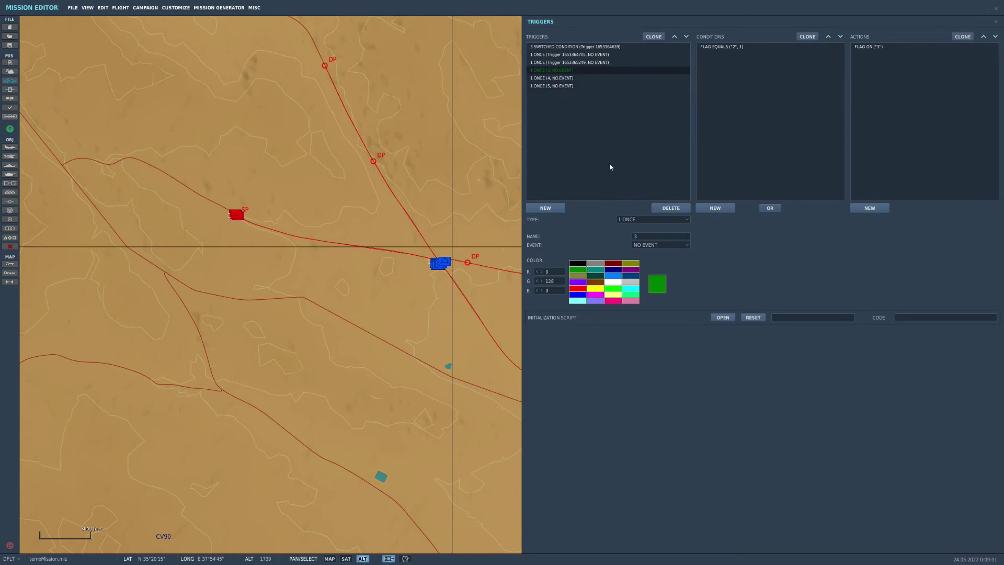
# Add a green 1 ONCE trigger named "time" with a TIME SINCE FLAG condition of 60 seconds for flag 3
pyautogui.click(553, 208)
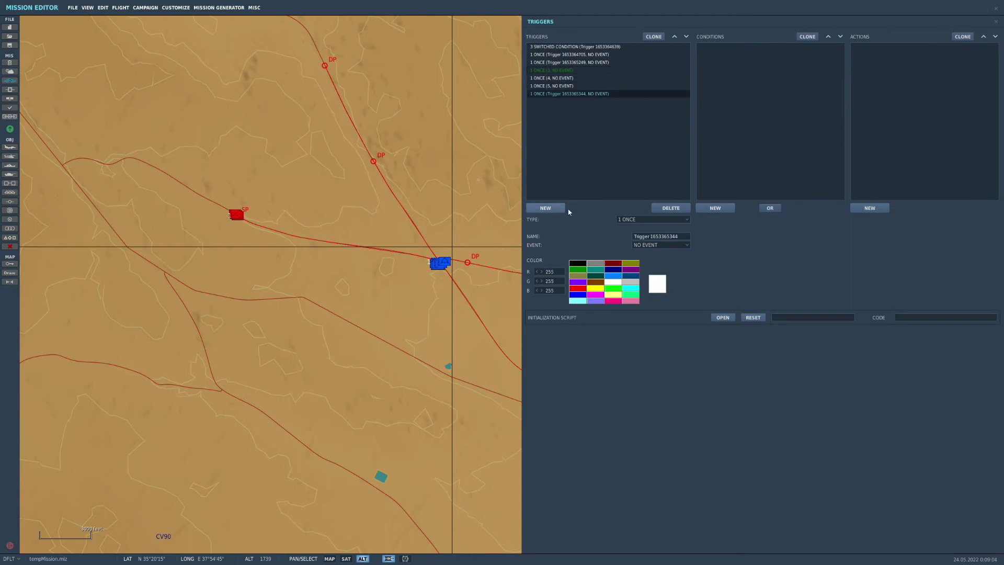
pyautogui.click(574, 272)
pyautogui.press('BackSpace')
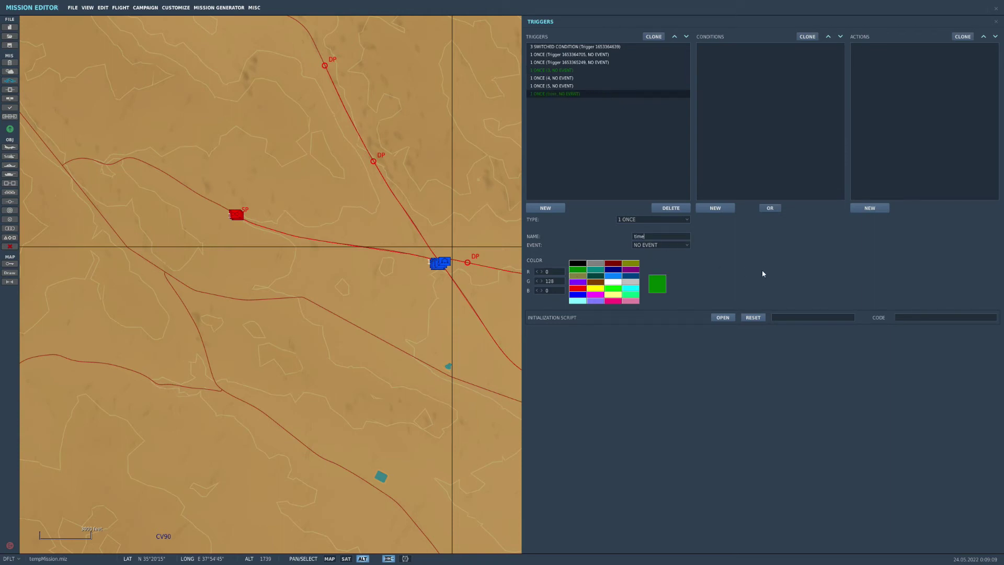
pyautogui.click(730, 208)
pyautogui.click(808, 219)
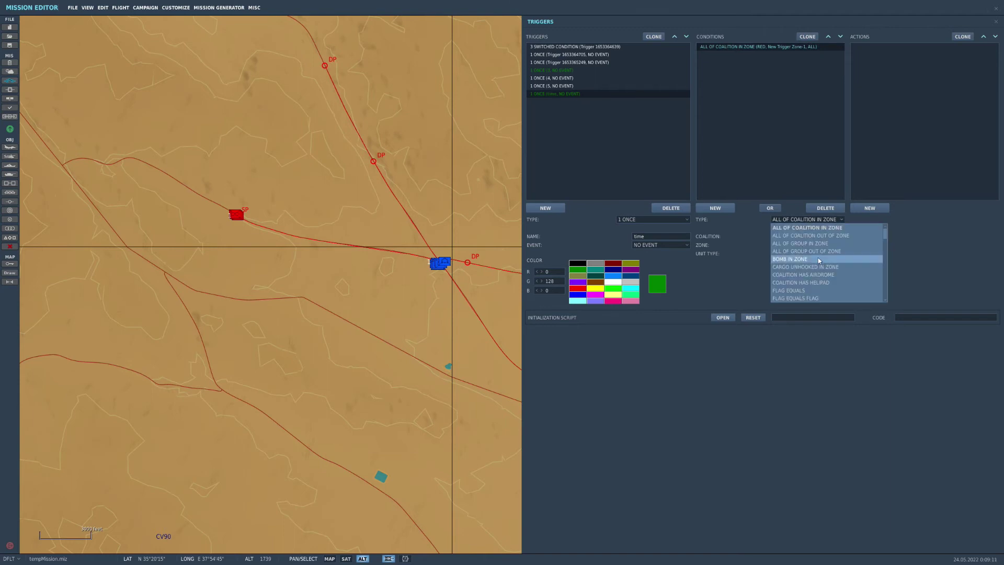
pyautogui.scroll(-7, 816, 264)
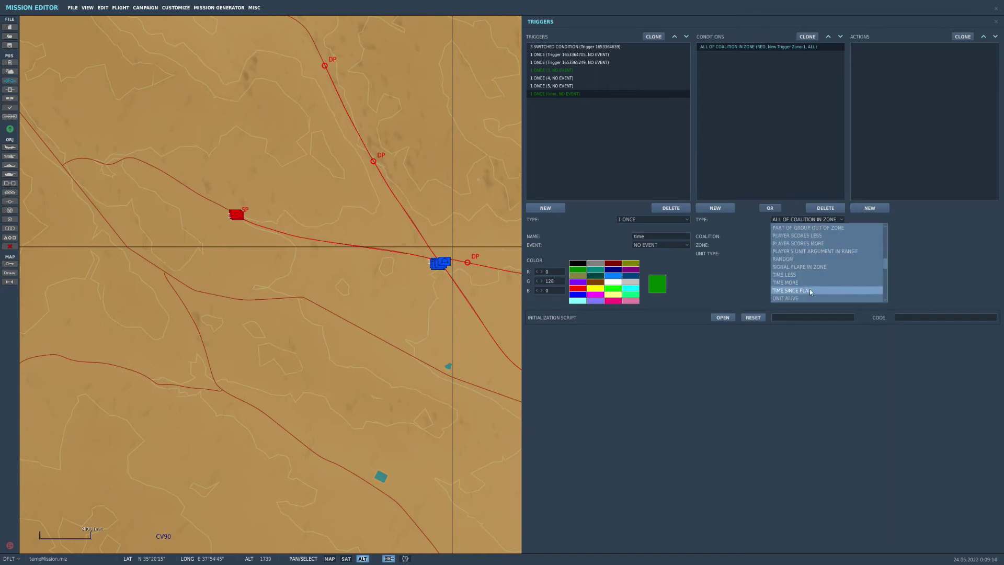
pyautogui.click(810, 290)
pyautogui.moveTo(806, 240); pyautogui.dragTo(777, 240)
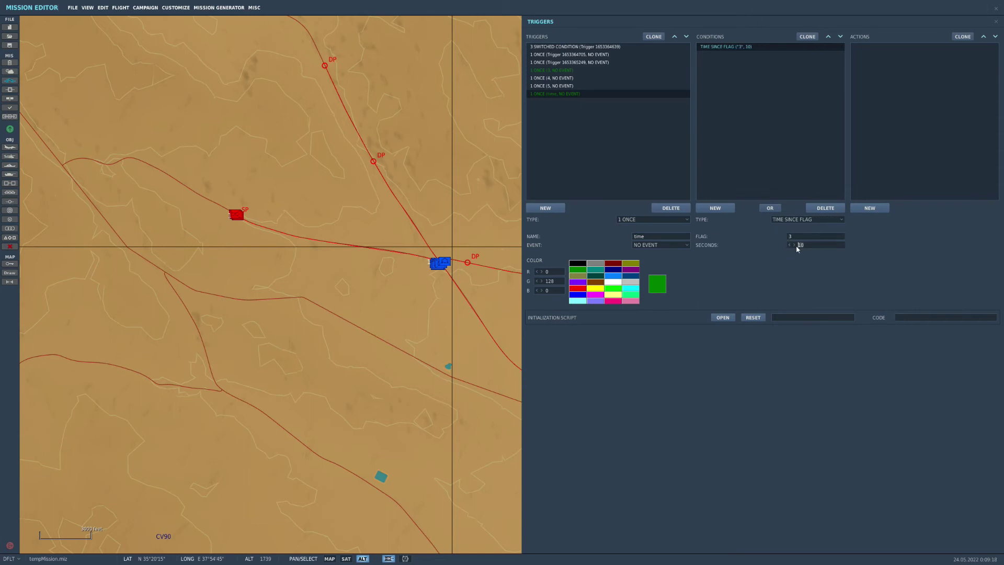
# Give the "time" trigger a FLAG SET RANDOM VALUE action for flag 6, with minimum 1 and maximum 3
pyautogui.click(870, 208)
pyautogui.click(924, 220)
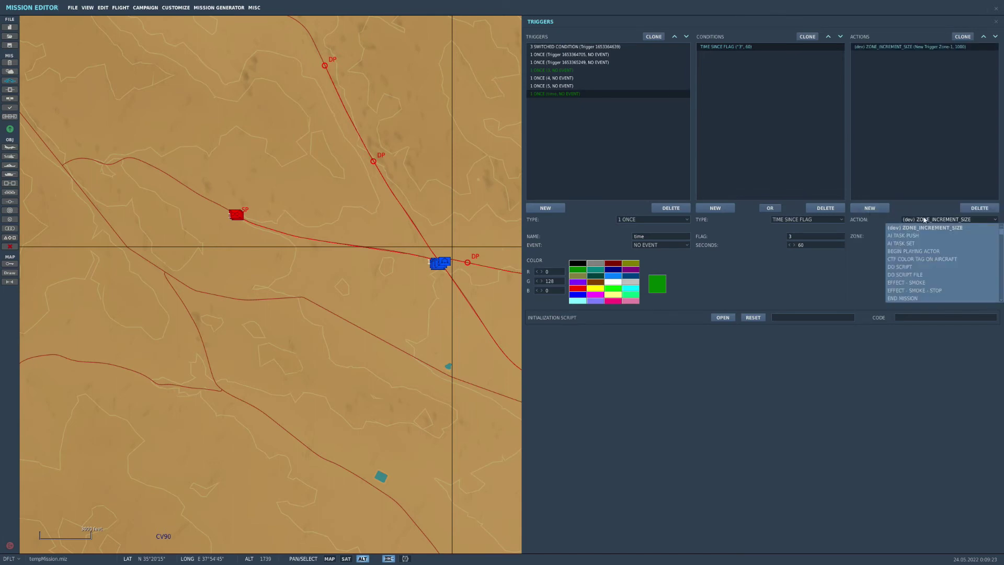
pyautogui.scroll(-4, 928, 269)
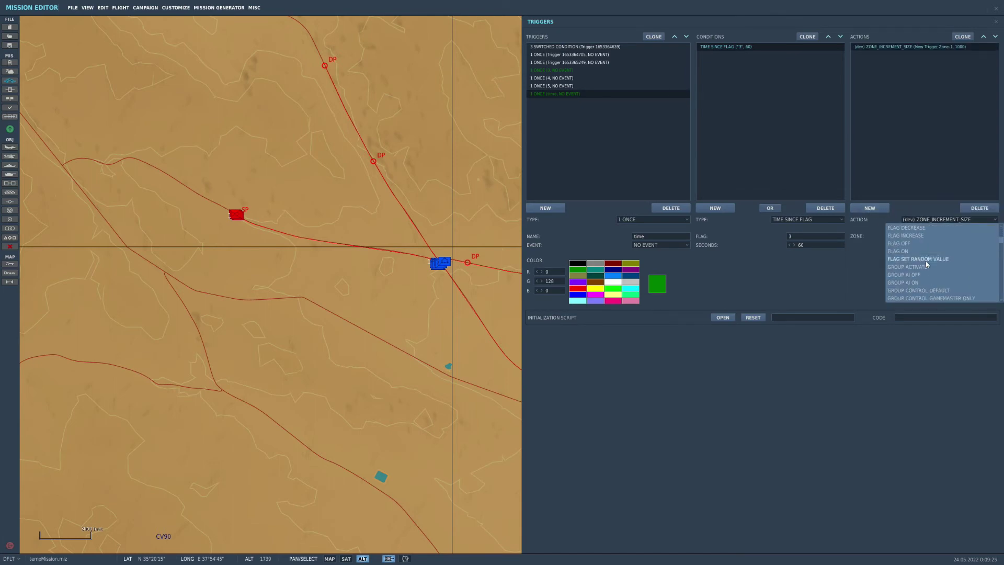
pyautogui.click(926, 259)
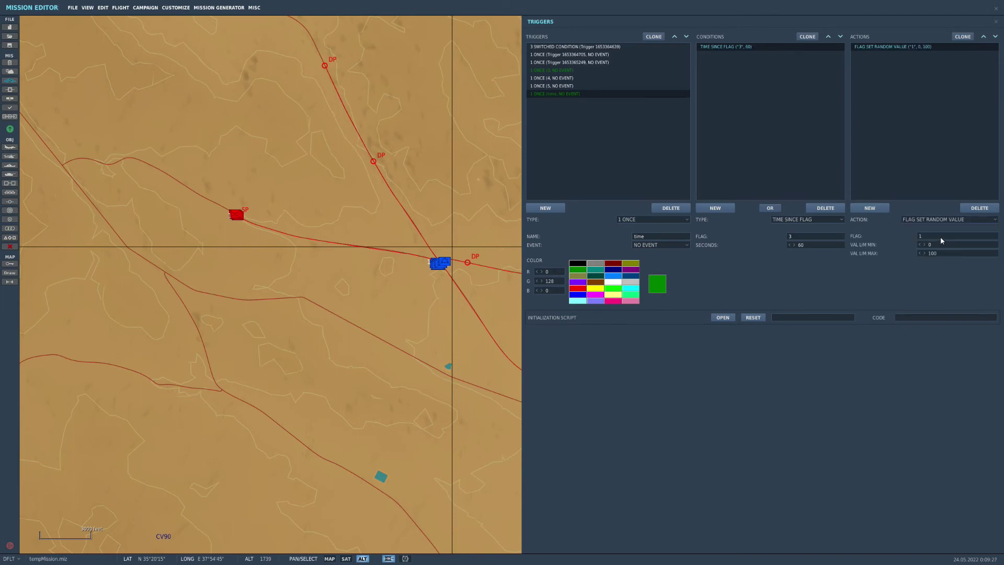
pyautogui.click(940, 238)
pyautogui.click(943, 254)
pyautogui.write('3')
# Clone the "time" trigger twice, setting TIME SINCE FLAG to flag 4 with 80 seconds and flag 5 with 100 seconds
pyautogui.click(654, 37)
pyautogui.click(732, 47)
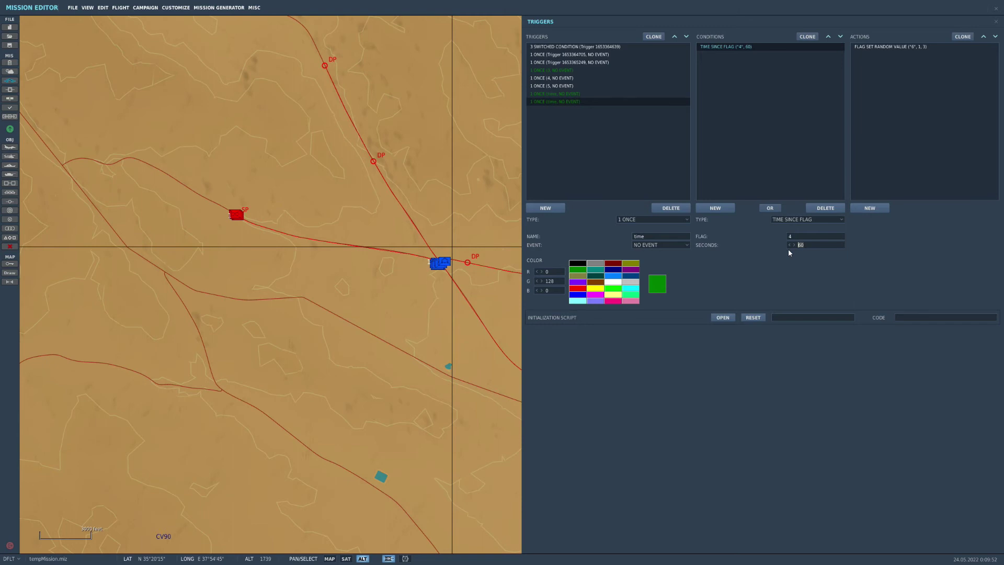
pyautogui.click(654, 36)
pyautogui.click(728, 47)
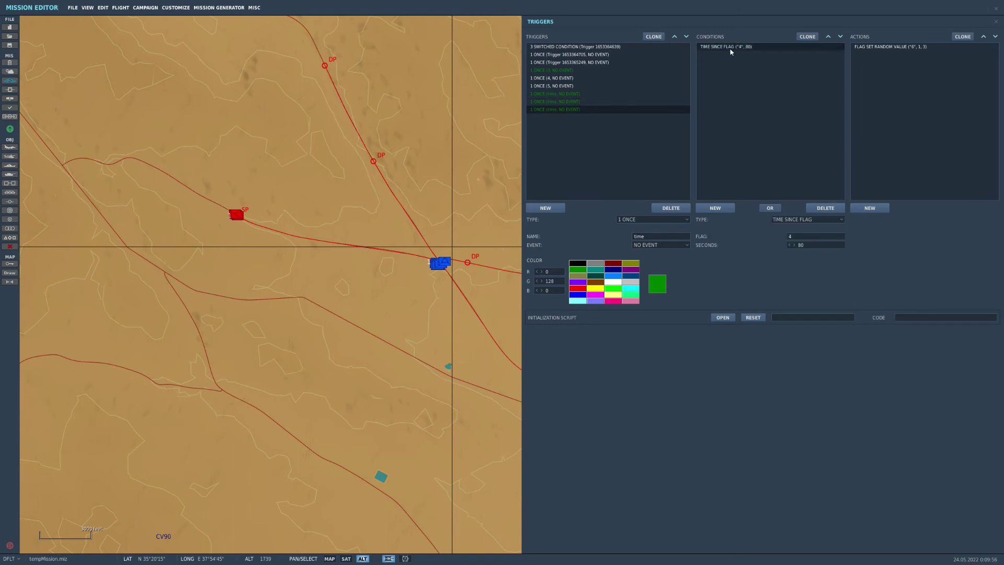
pyautogui.doubleClick(801, 244)
pyautogui.write('100')
pyautogui.click(891, 48)
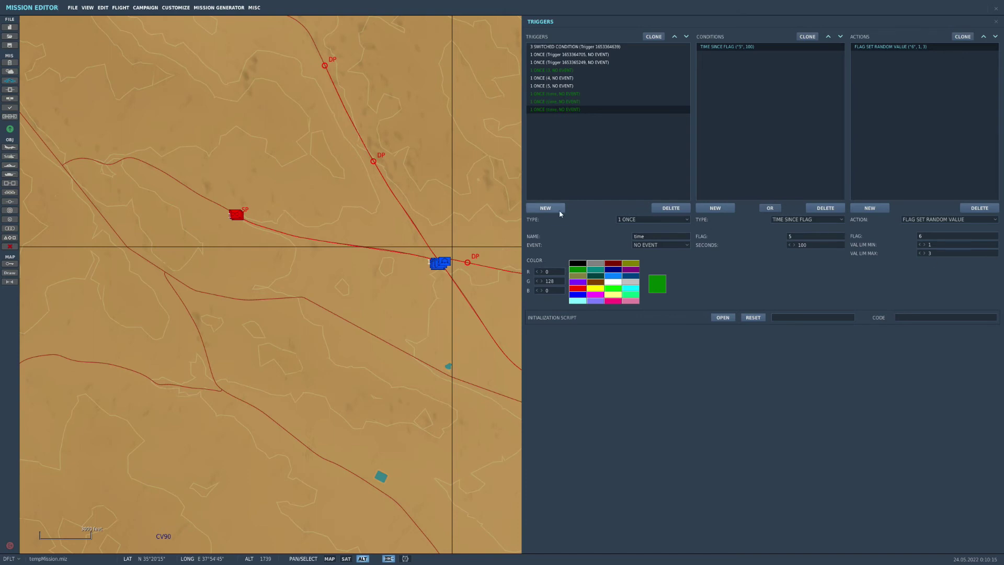
# Review the conditions and actions of trigger 3, the TIME MORE trigger and the three "time" triggers
pyautogui.click(569, 71)
pyautogui.click(573, 62)
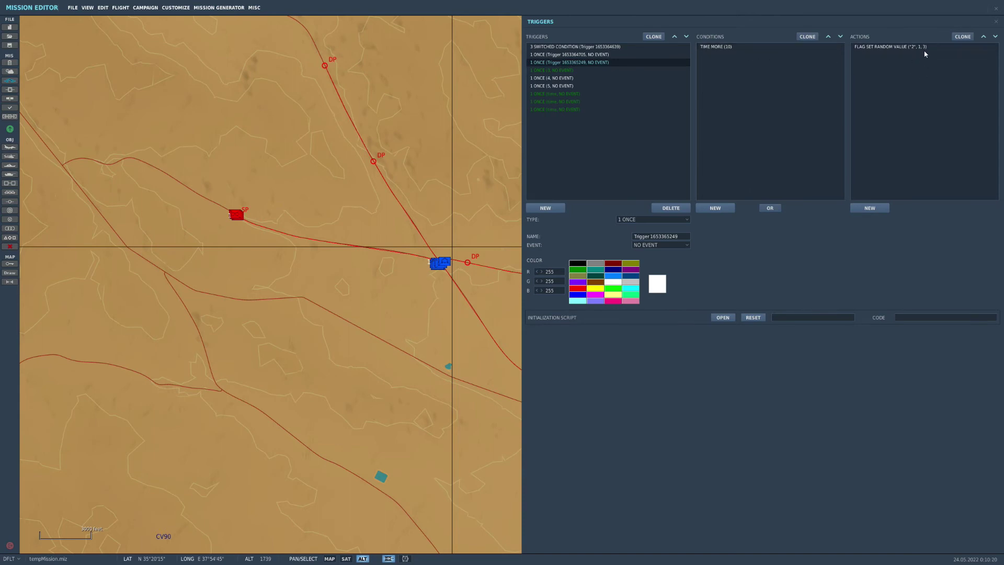
pyautogui.click(579, 93)
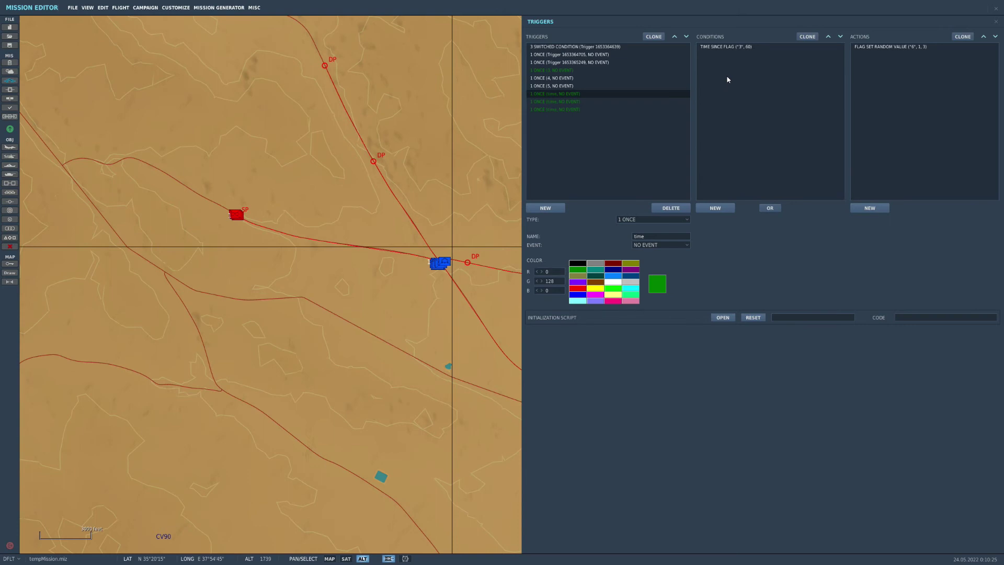
pyautogui.click(630, 102)
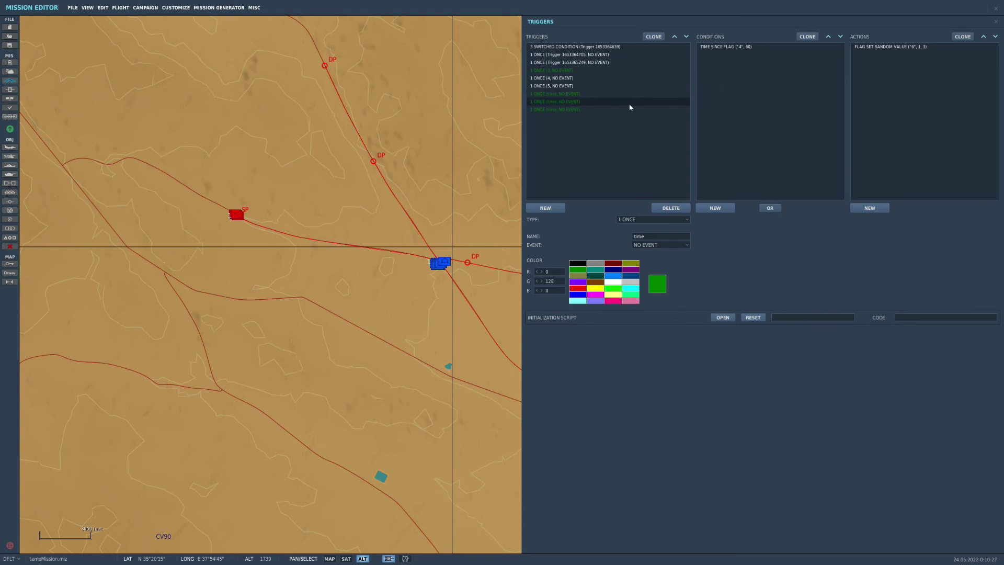
pyautogui.click(628, 110)
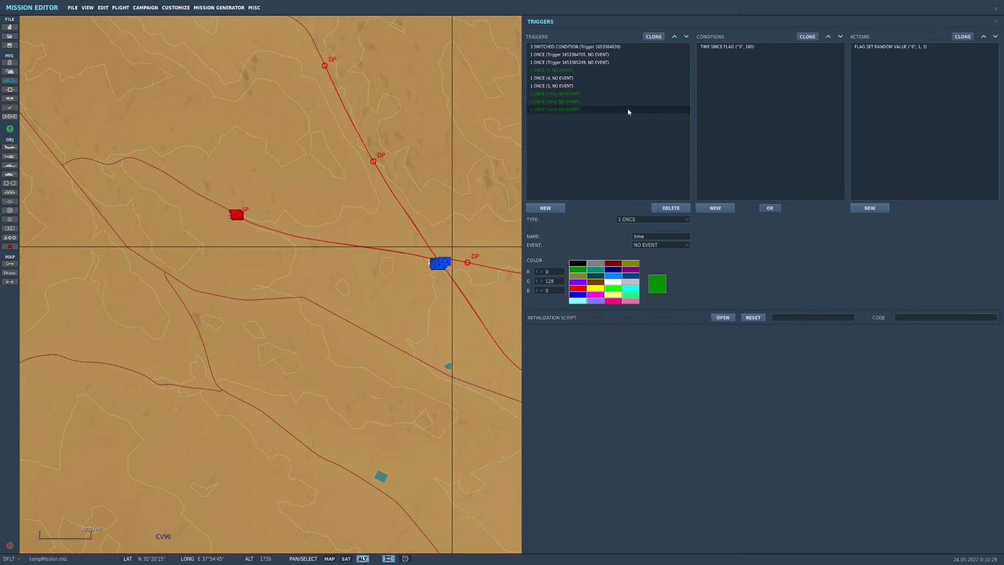
# Add a 1 ONCE trigger with a FLAG EQUALS condition for flag 6 and value 1
pyautogui.click(559, 209)
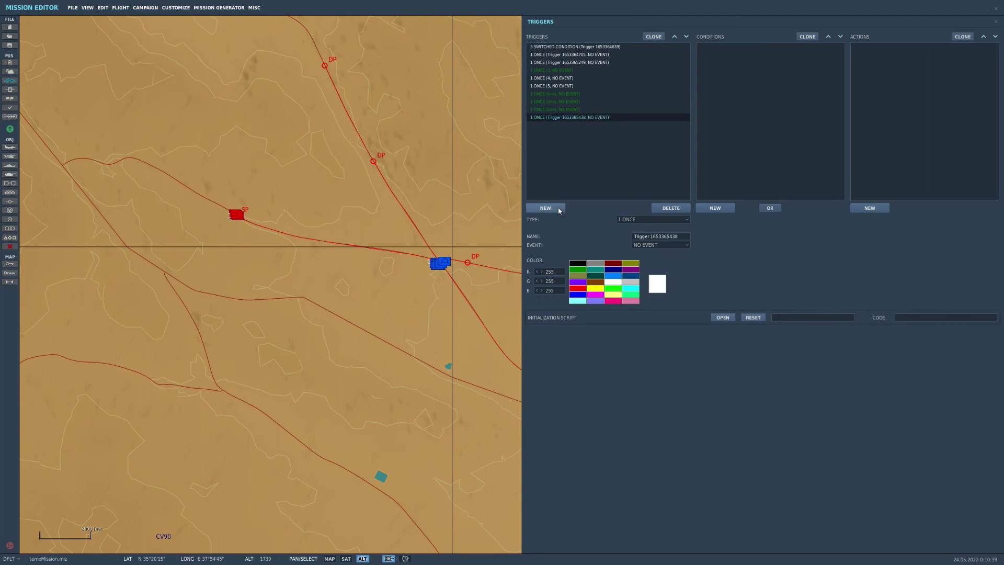
pyautogui.click(725, 210)
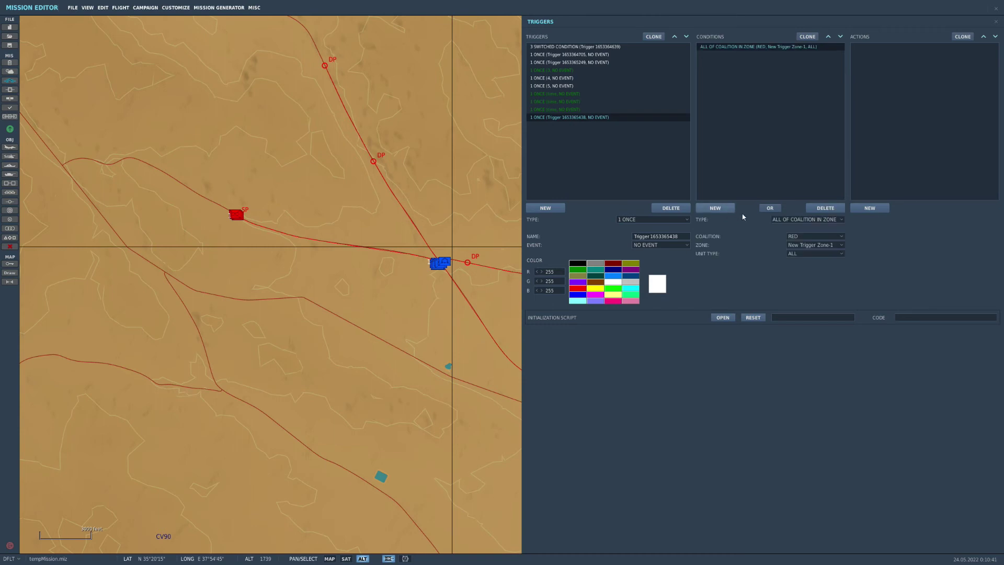
pyautogui.click(789, 219)
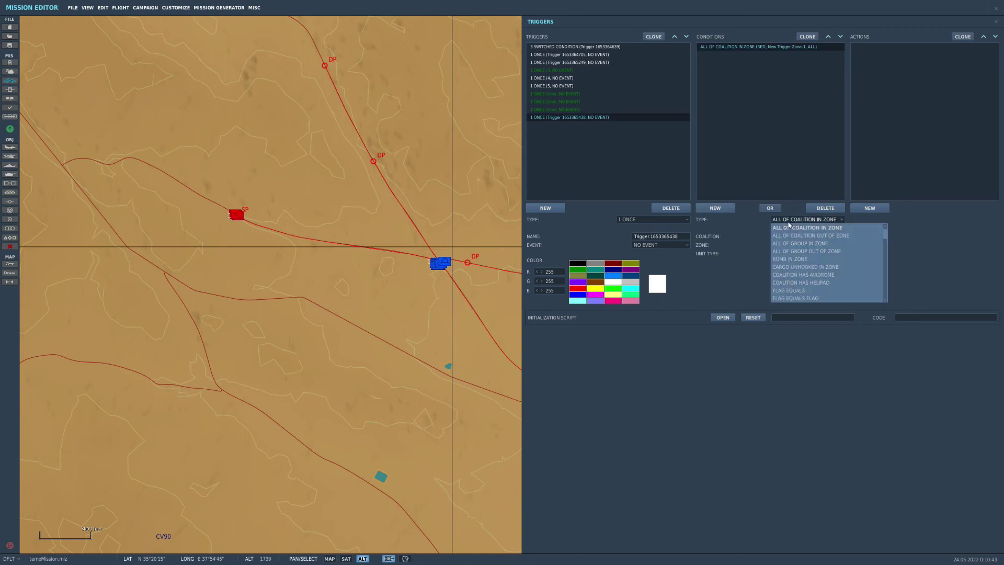
pyautogui.scroll(-2, 804, 250)
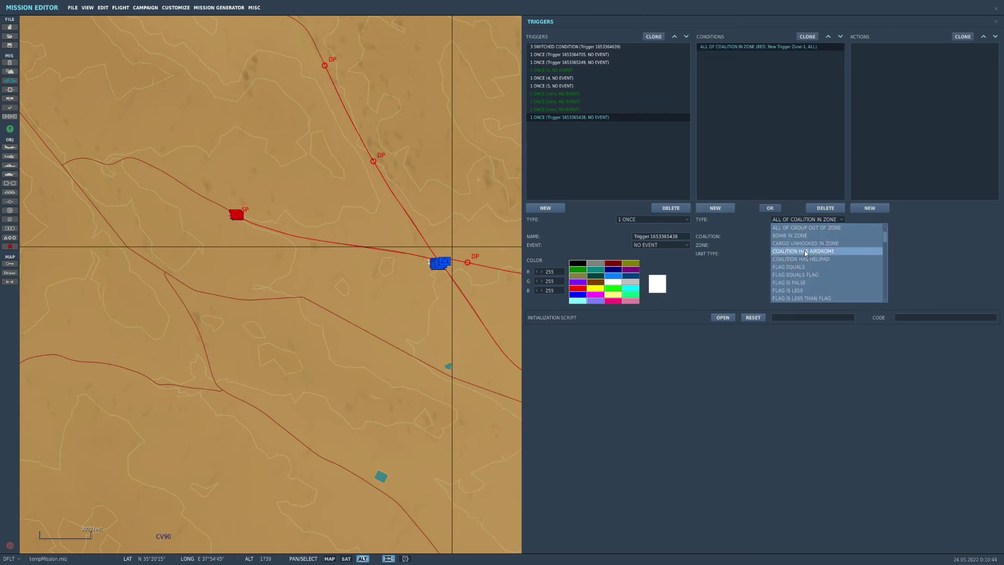
pyautogui.click(805, 244)
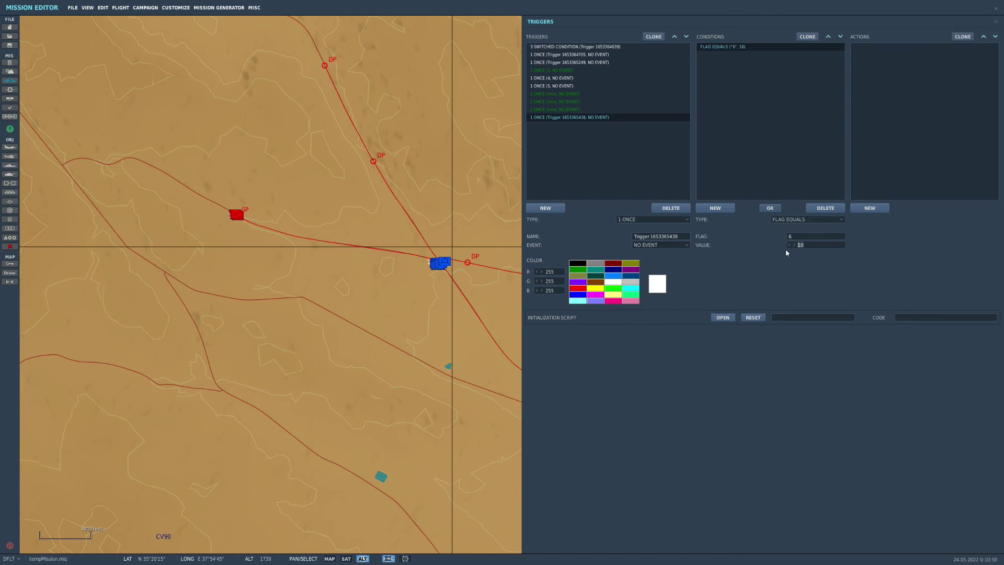
# Give the new flag 6 trigger a GROUP ACTIVATE action for group Ground-4
pyautogui.click(869, 208)
pyautogui.click(944, 219)
pyautogui.scroll(-3, 930, 274)
pyautogui.scroll(-1, 929, 271)
pyautogui.click(927, 267)
pyautogui.click(948, 236)
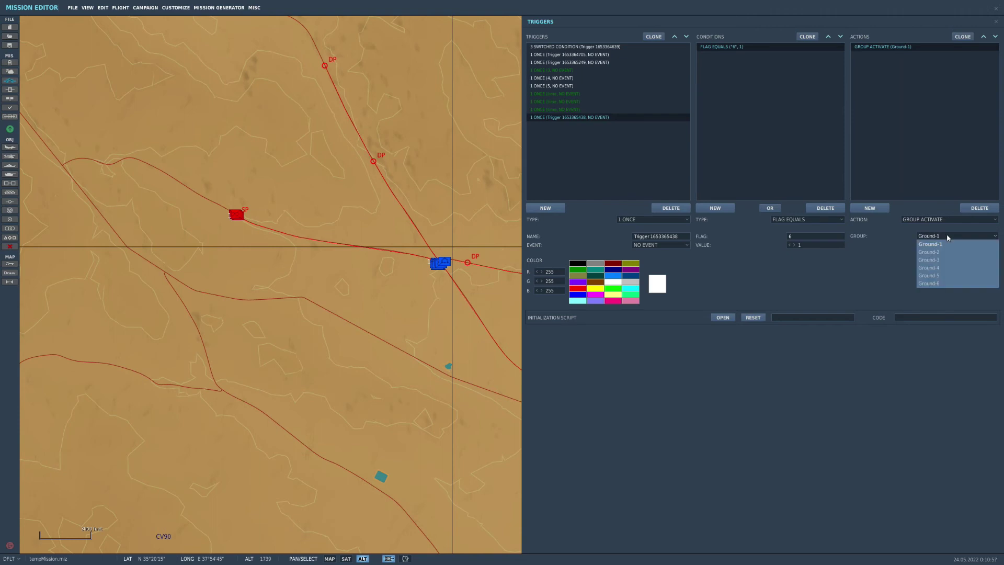
pyautogui.click(948, 268)
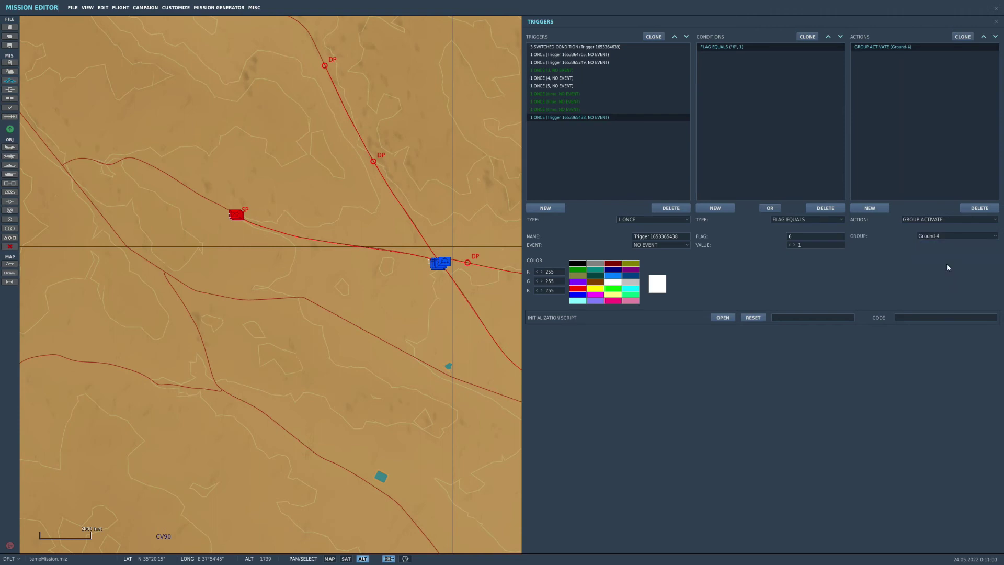
# Clone the Ground-4 activation trigger, setting its FLAG EQUALS value to 2 and its activated group to Ground-5
pyautogui.click(654, 37)
pyautogui.click(727, 47)
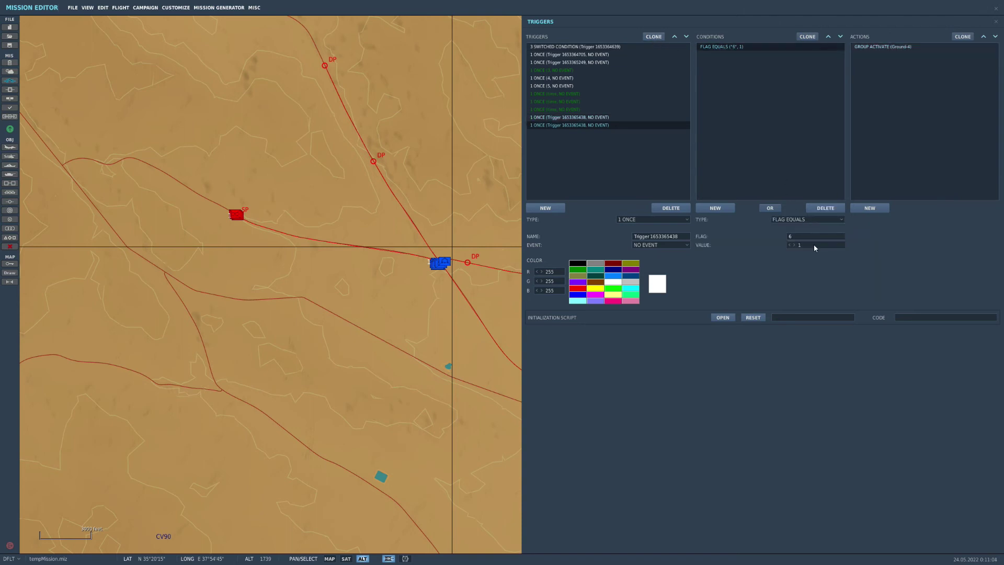
pyautogui.click(901, 47)
pyautogui.click(963, 234)
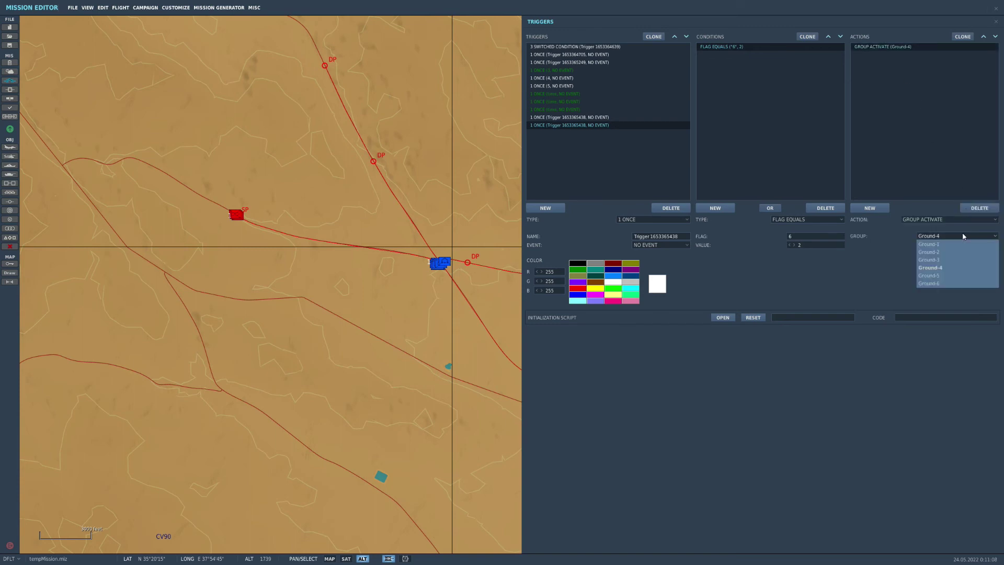
pyautogui.click(957, 278)
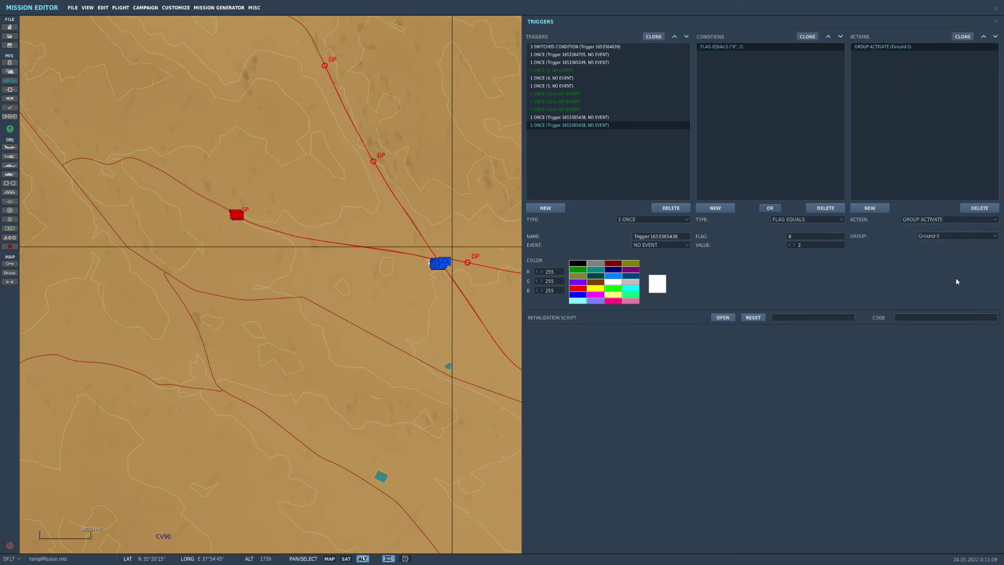
# Clone the Ground-5 activation trigger, setting its FLAG EQUALS value to 3 and its activated group to Ground-6
pyautogui.click(654, 38)
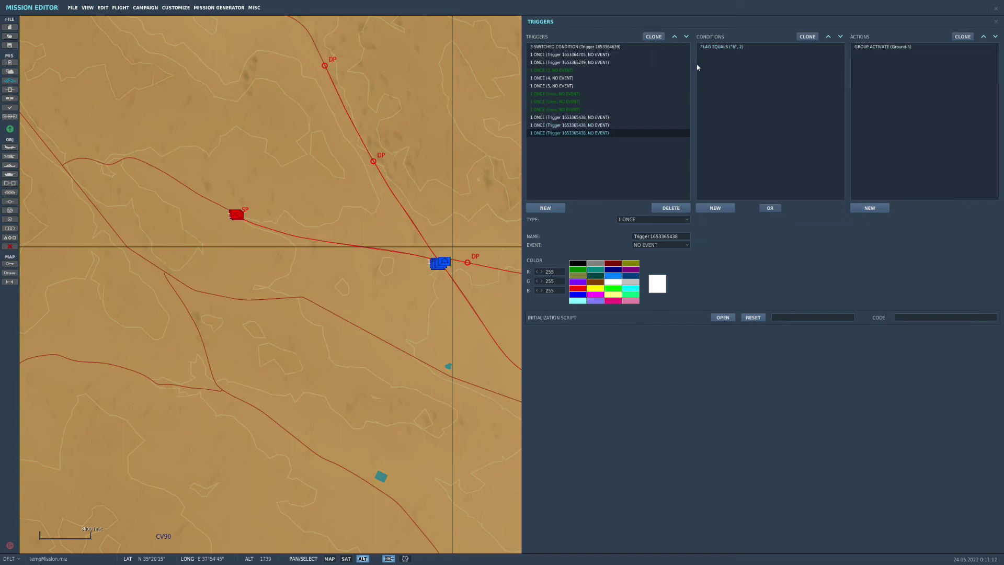
pyautogui.click(734, 47)
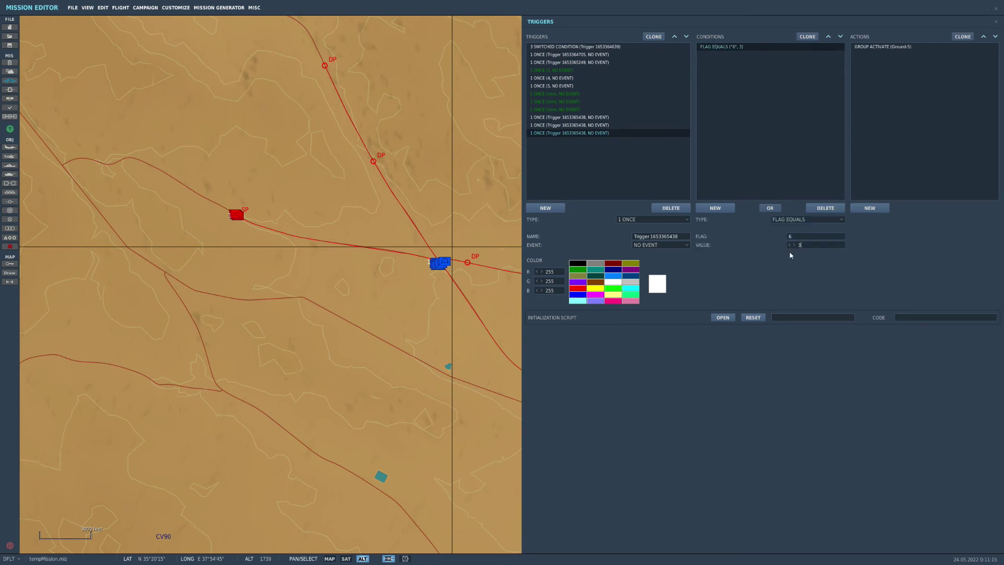
pyautogui.click(891, 46)
pyautogui.click(935, 237)
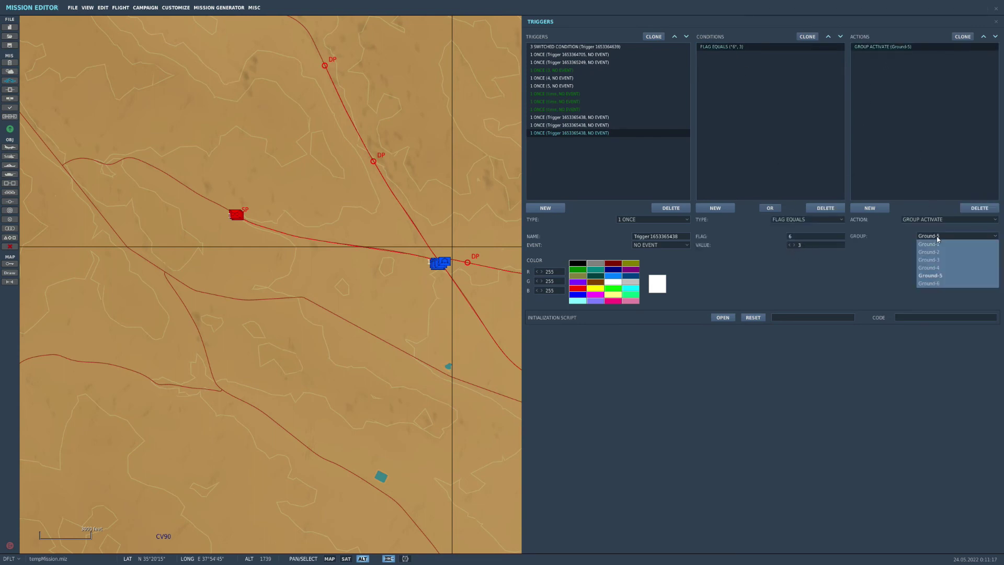
pyautogui.click(931, 283)
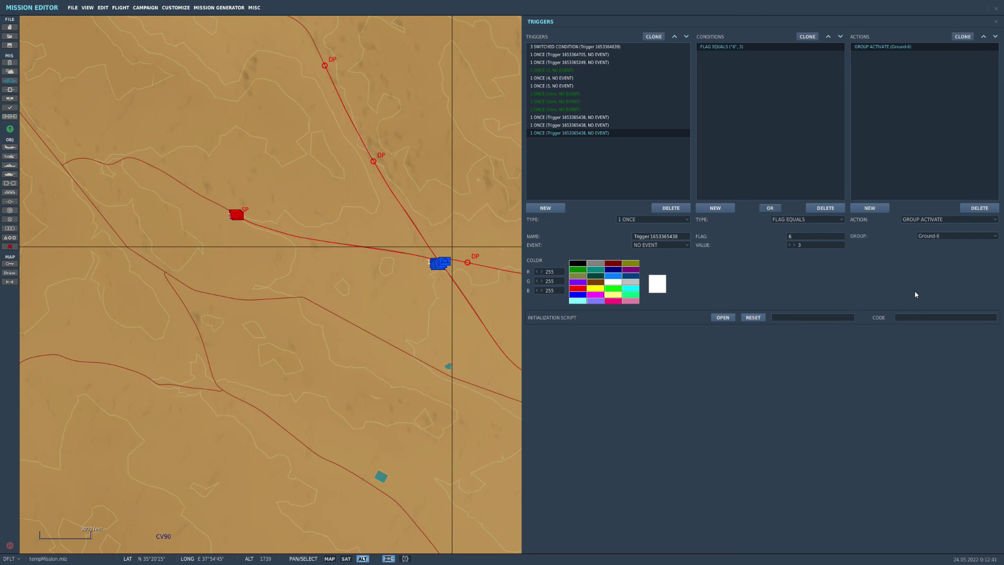
# Check the condition and action of the first "time" trigger and return to the full mission map
pyautogui.click(575, 94)
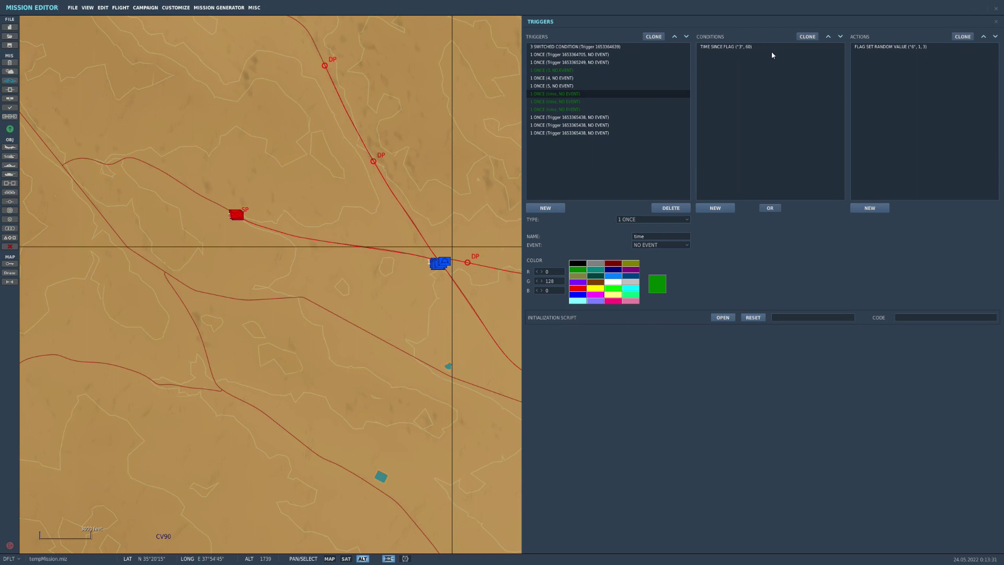
pyautogui.click(418, 194)
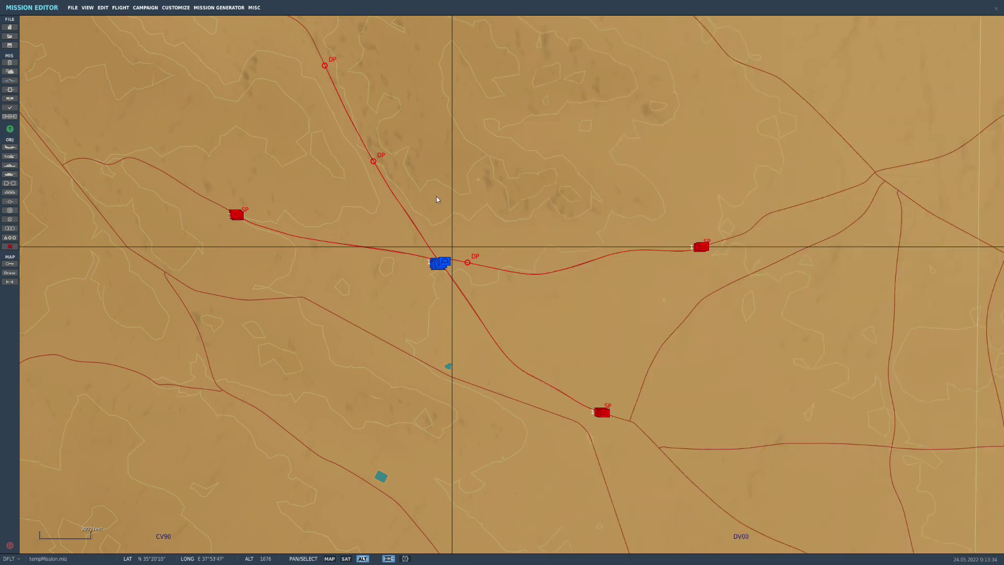